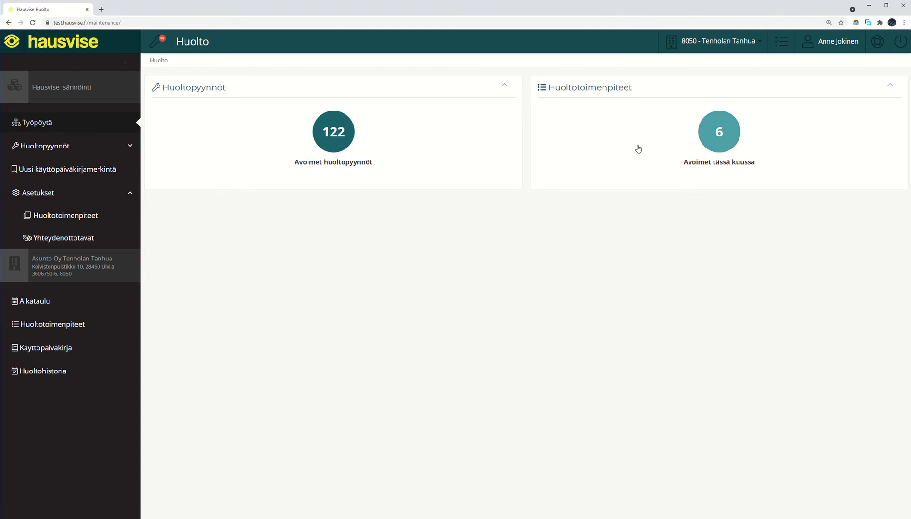
- View this month's open maintenance tasks for Asunto Oy Tenholan Tanhua and expand the D6 Viherrakenteet description
left_click(757, 125)
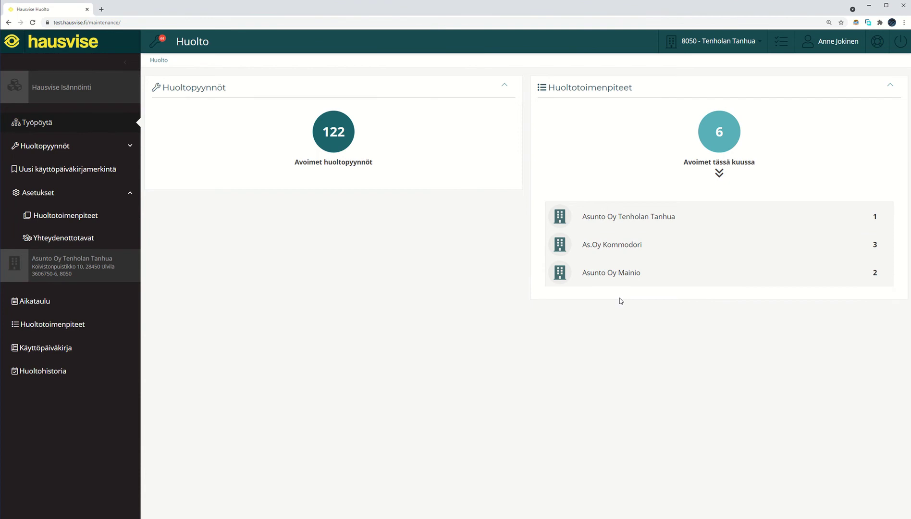
left_click(688, 211)
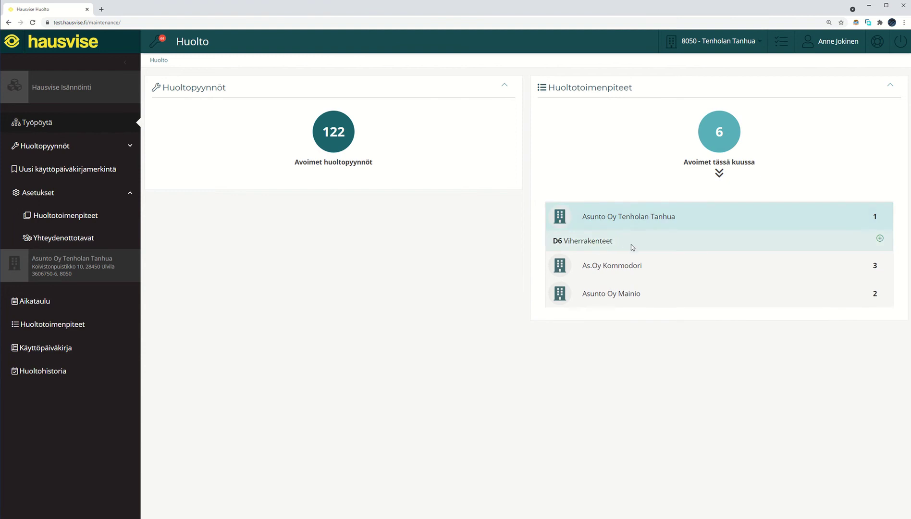
left_click(880, 239)
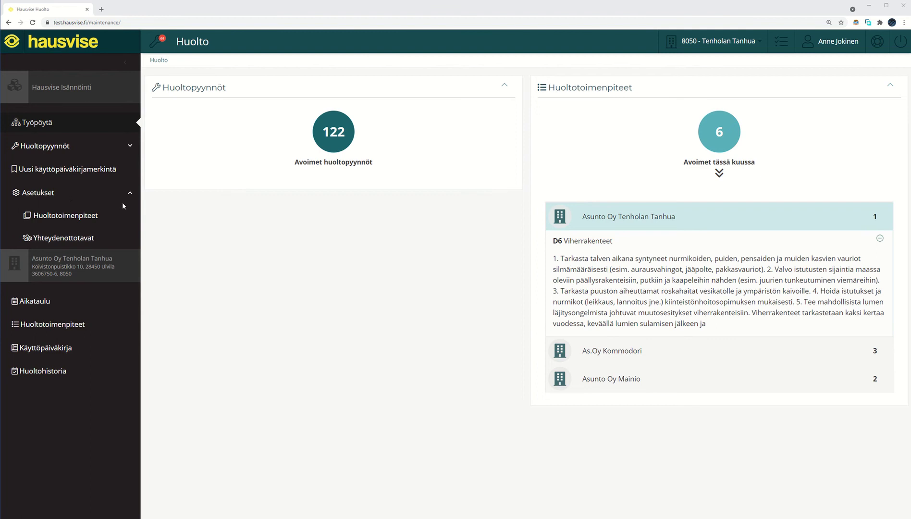
left_click(105, 197)
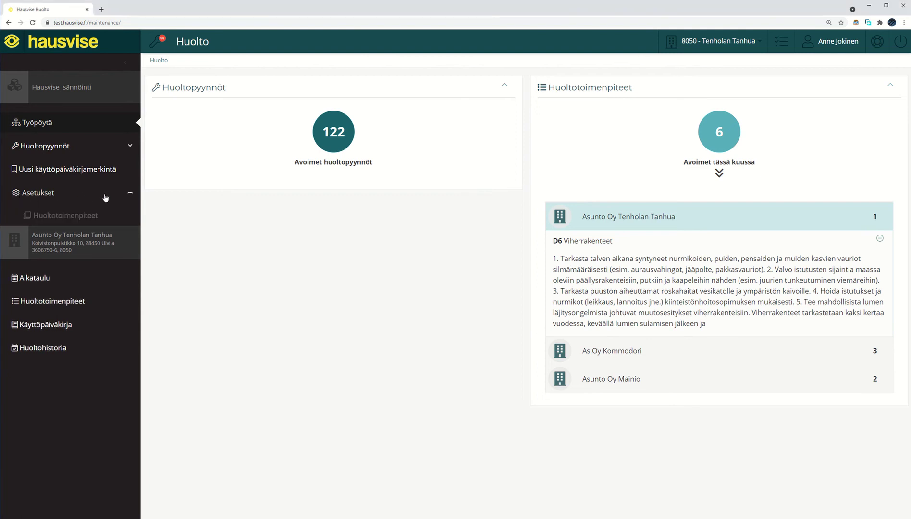
left_click(93, 193)
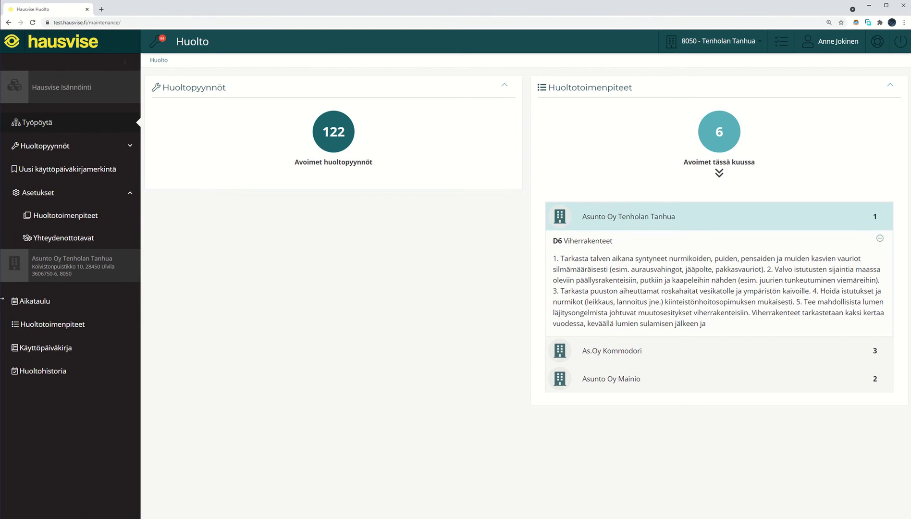
- Open the 2021 maintenance schedule (Aikataulu) of Tenholan Tanhua and hide its empty rows to examine the scheduled tasks
left_click(61, 305)
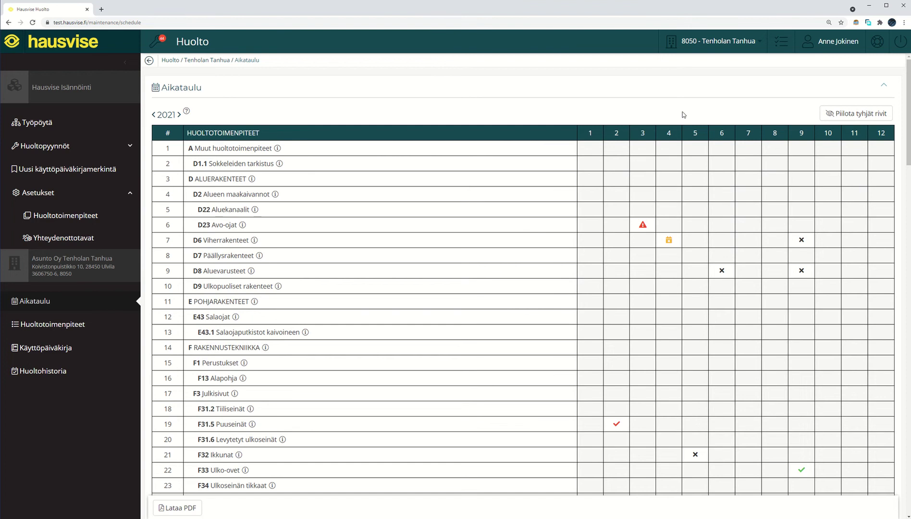
left_click(849, 115)
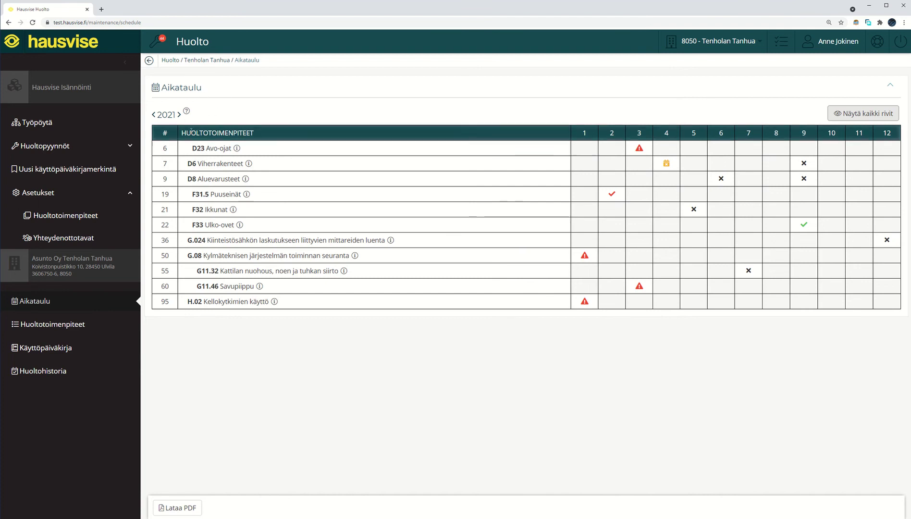
mouse_move(188, 113)
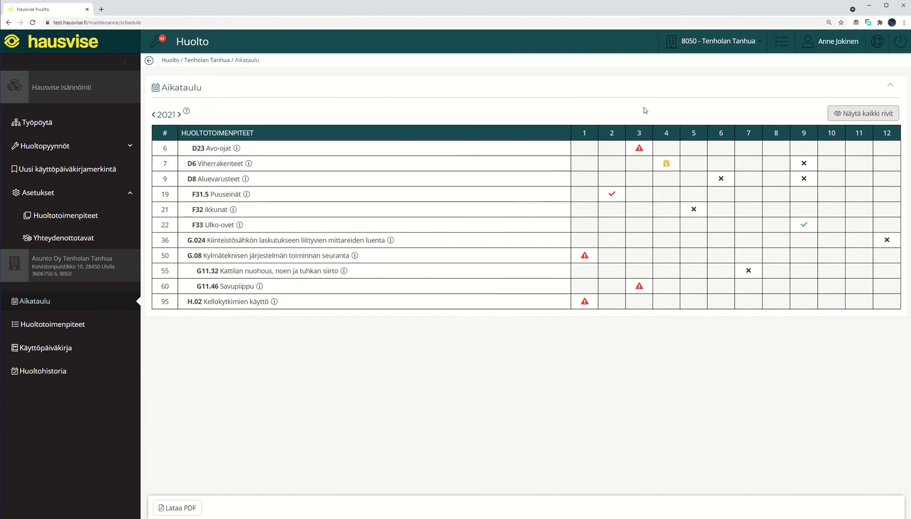
mouse_move(646, 154)
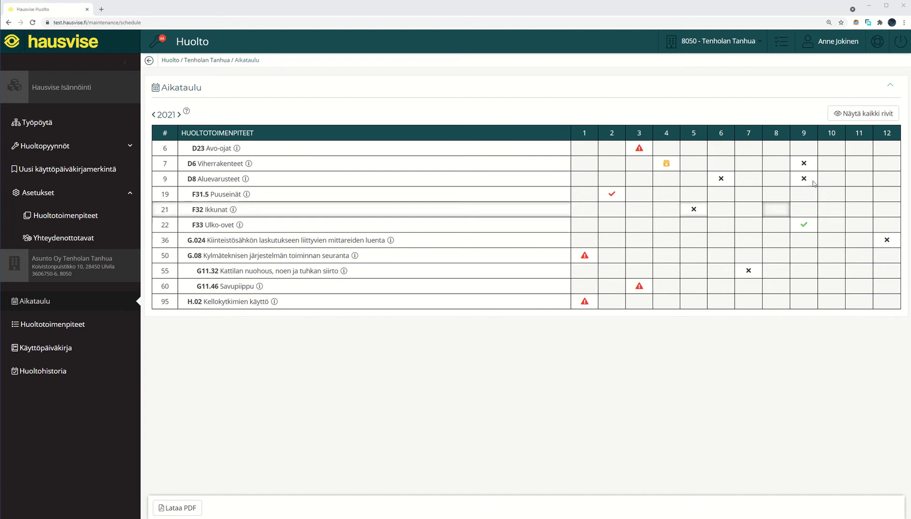
- Show all schedule rows and add month 6 of 2021 to the D1.1 Sokkeleiden tarkistus task
left_click(864, 114)
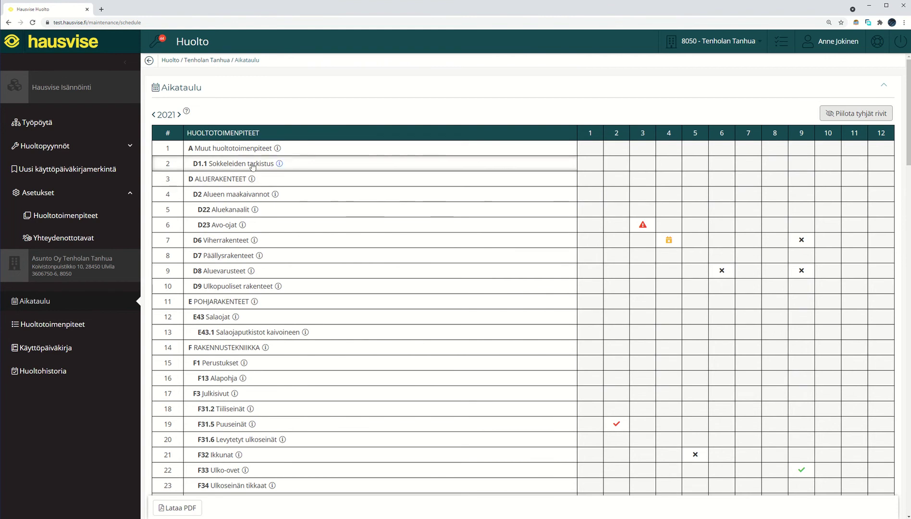
left_click(213, 165)
left_click(587, 100)
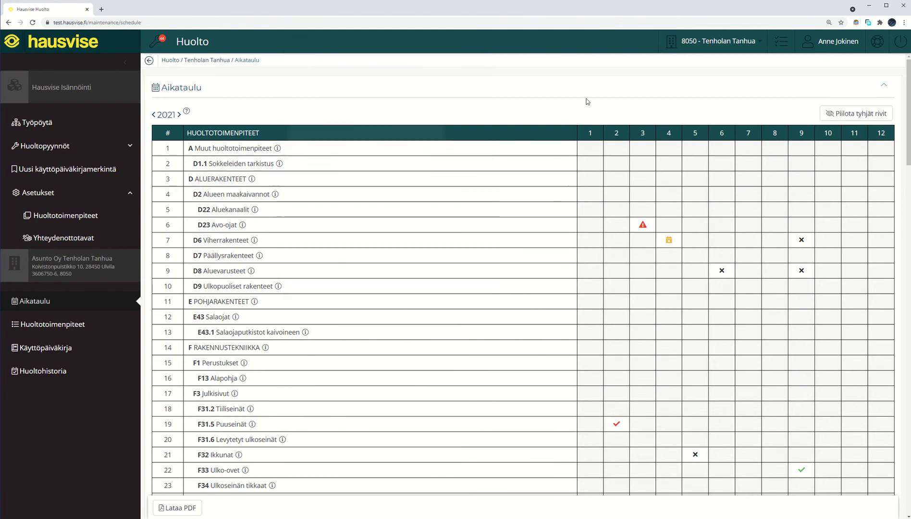
left_click(723, 165)
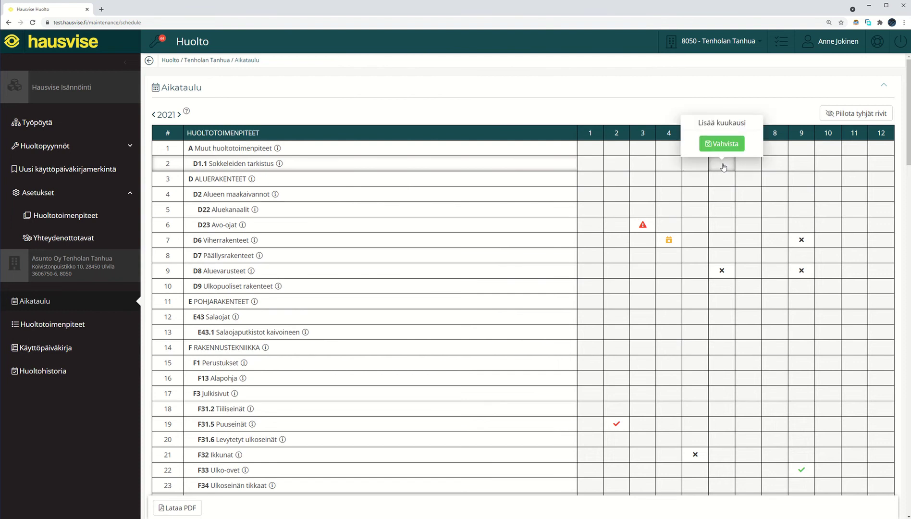
left_click(721, 143)
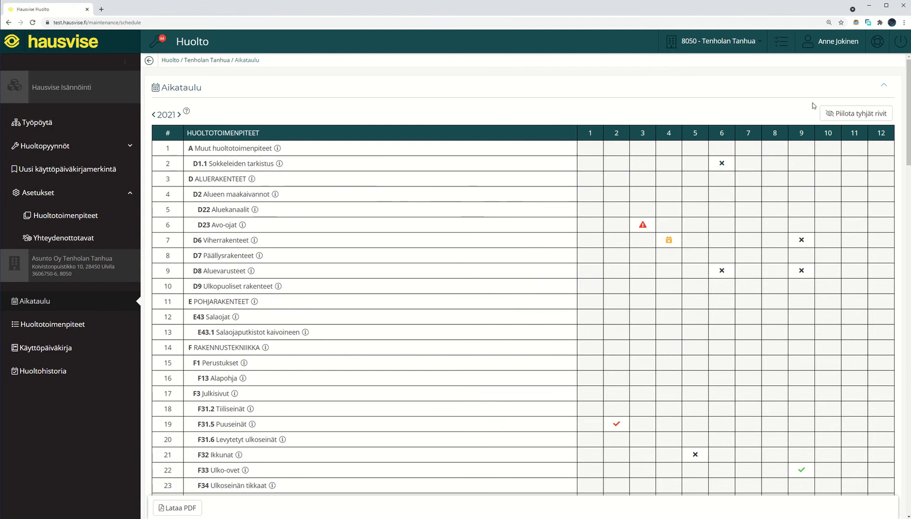
- Hide the empty schedule rows and view the details of the D1.1 Sokkeleiden tarkistus task
left_click(856, 115)
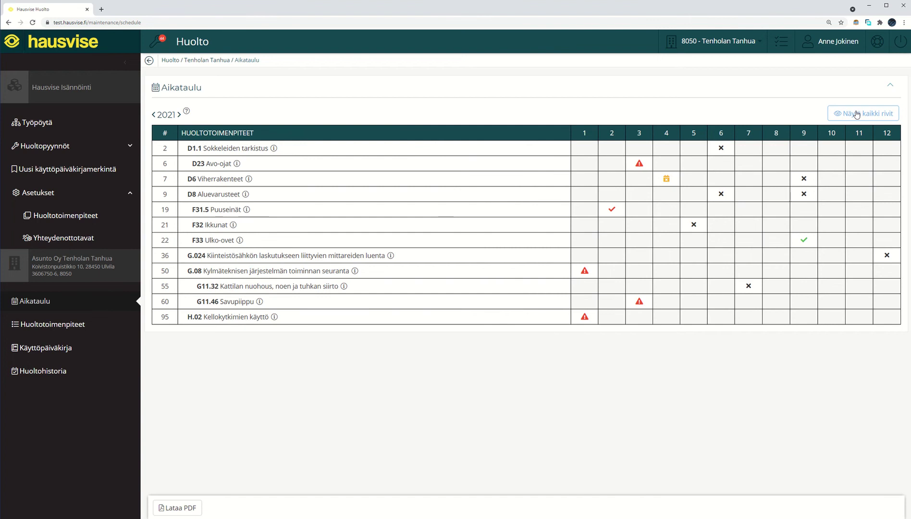
left_click(857, 114)
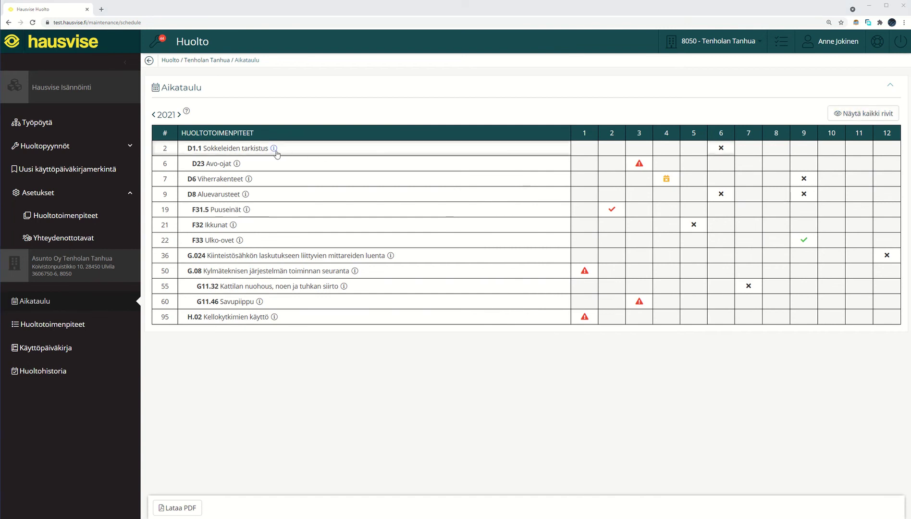
left_click(275, 150)
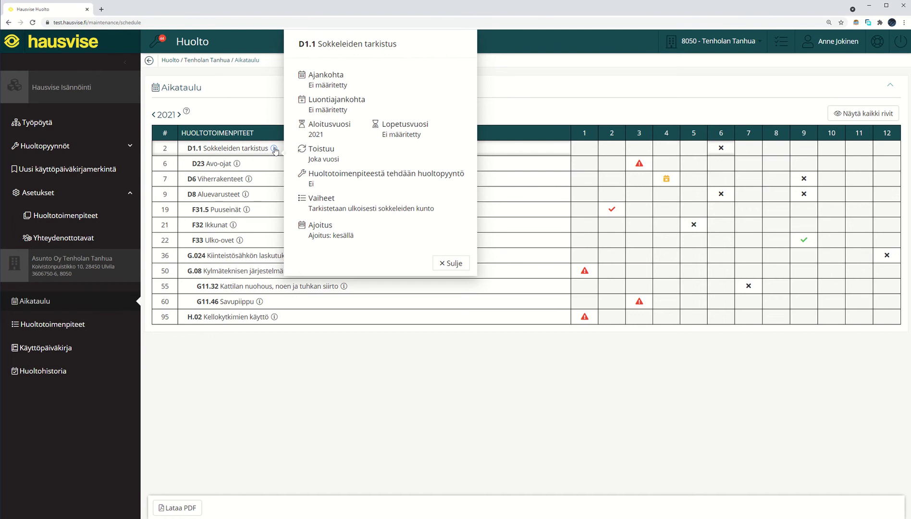
left_click(250, 110)
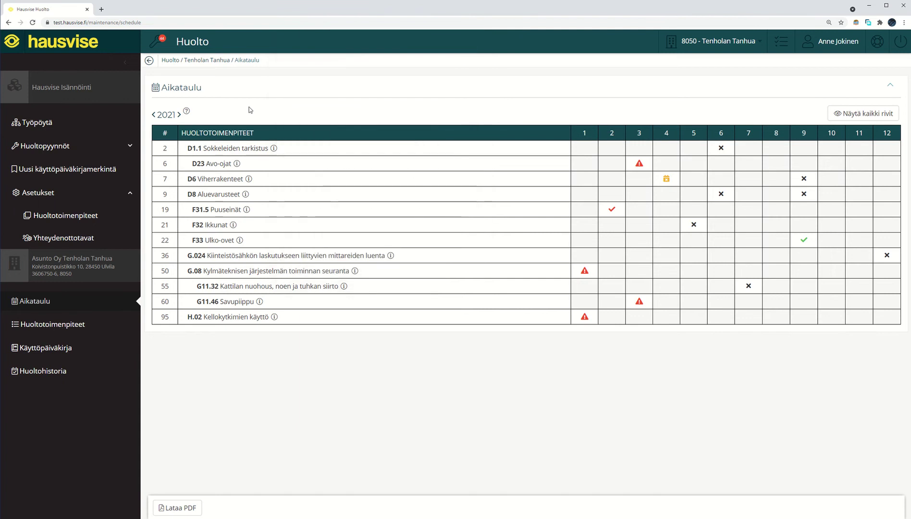
- View the 2022 maintenance schedule and return to the 2021 schedule
left_click(180, 115)
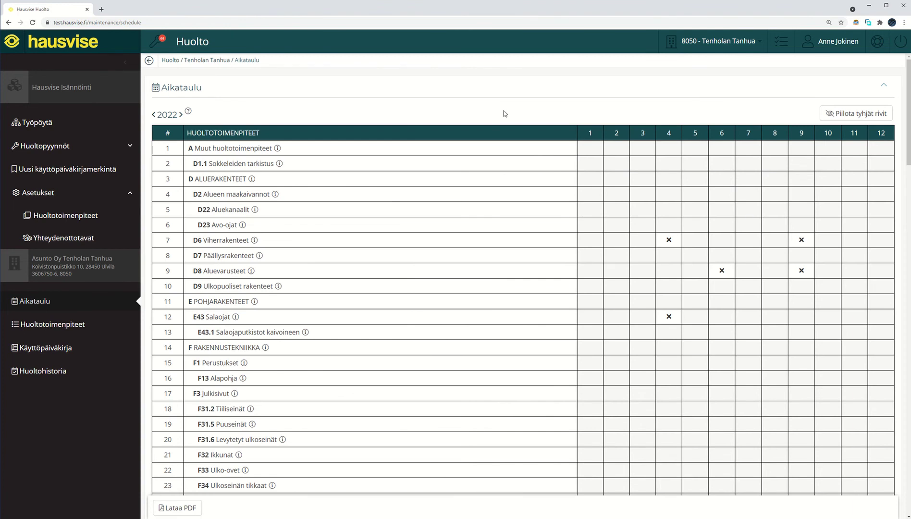
left_click(154, 116)
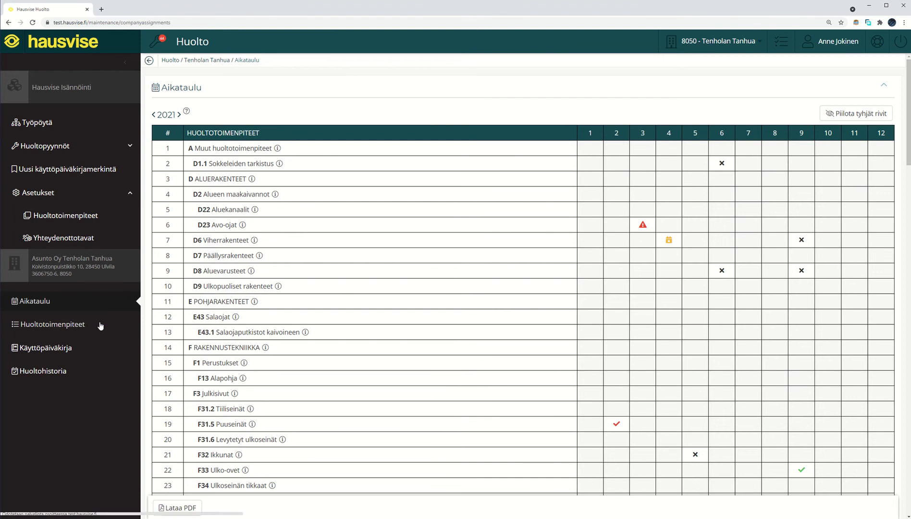
- View the property's maintenance task list, and open the Oletus template in the organisation's maintenance task settings
left_click(99, 325)
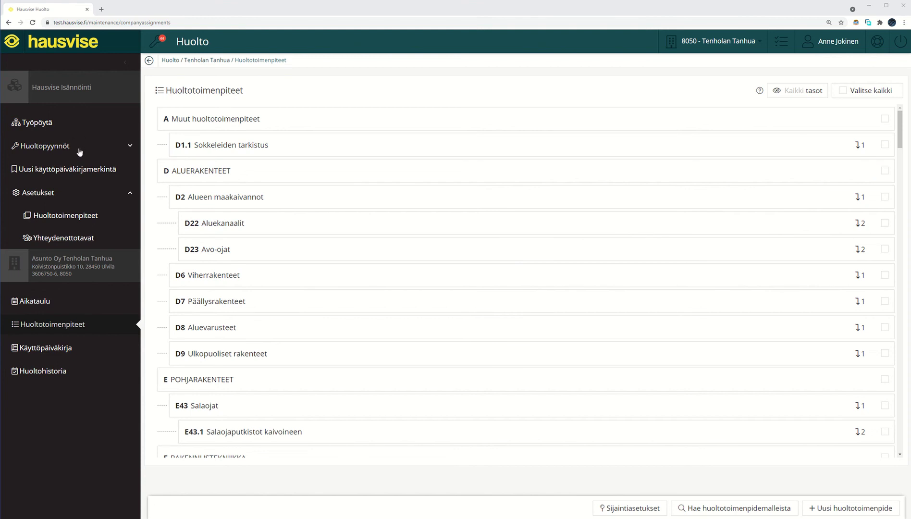
left_click(104, 236)
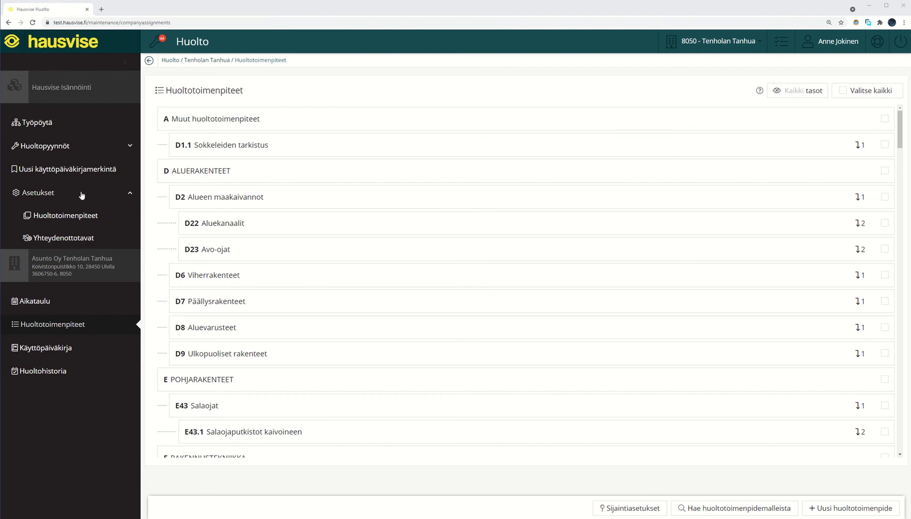
left_click(111, 220)
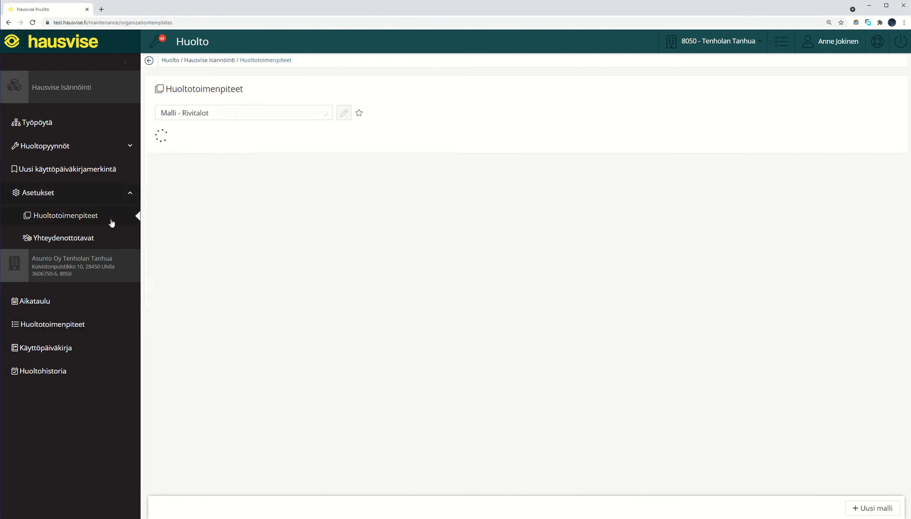
left_click(196, 114)
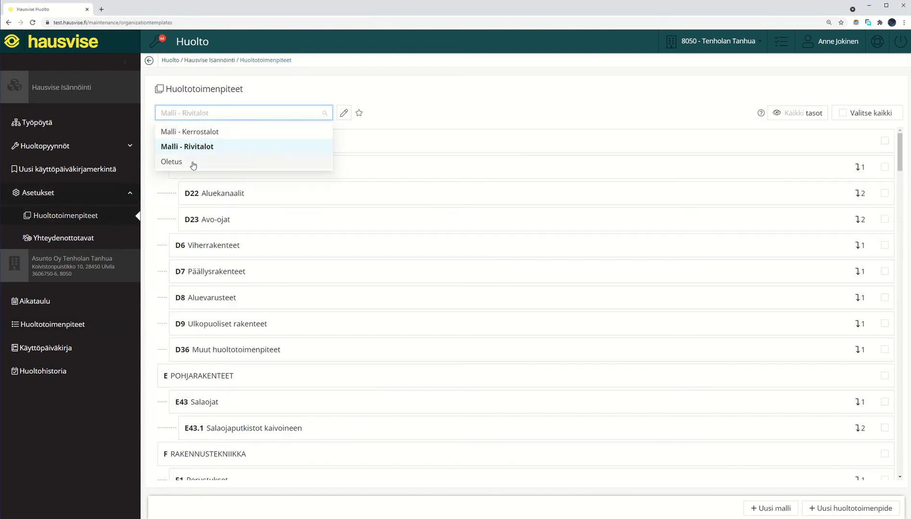
left_click(194, 163)
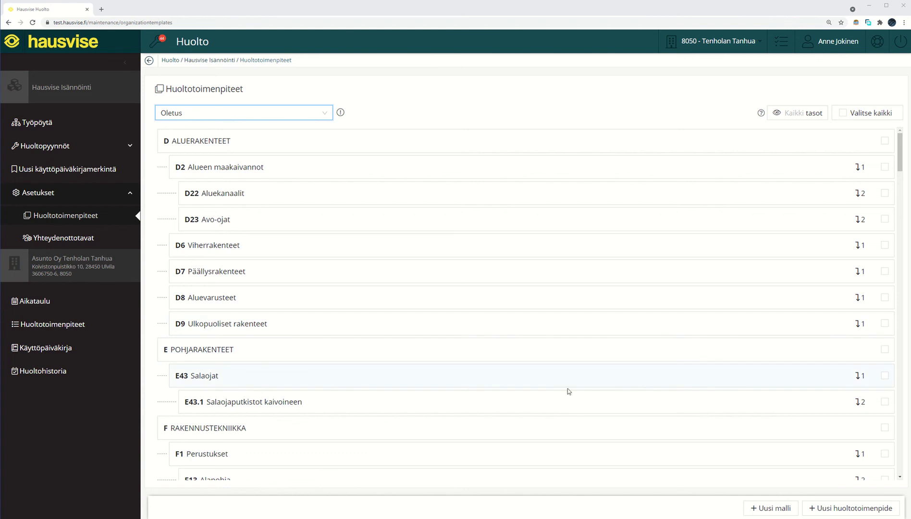
- Start adding a new maintenance task template for the organisation, ready to enter its name
left_click(795, 509)
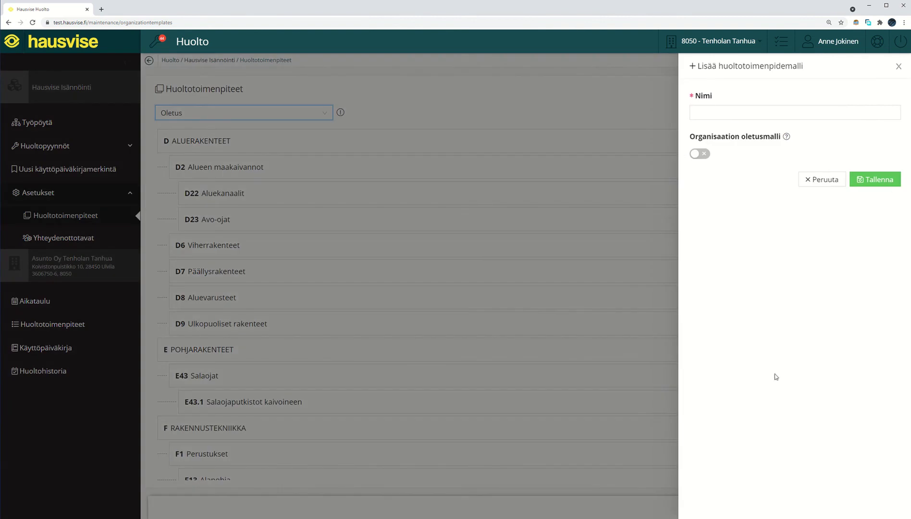
left_click(720, 112)
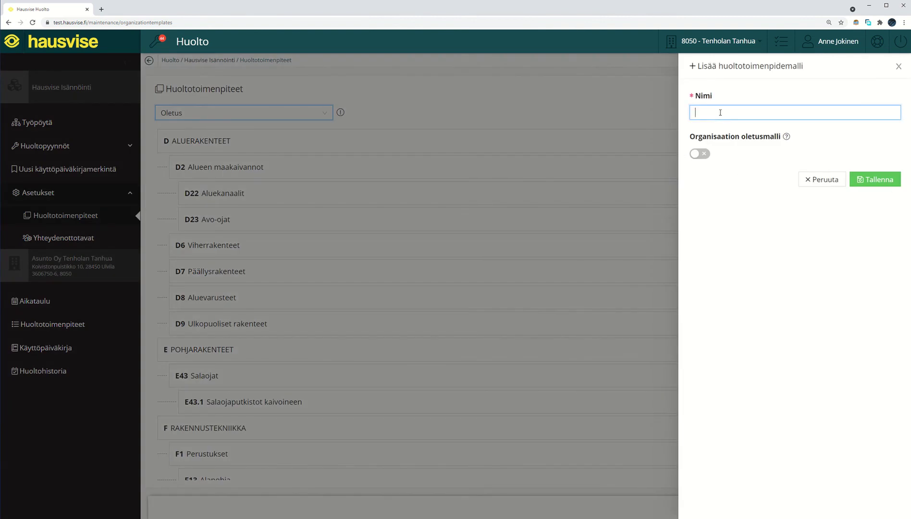
type("Malli - kerrostalot")
key("BackSpace")
key("BackSpace")
key("BackSpace")
key("BackSpace")
key("BackSpace")
key("BackSpace")
key("BackSpace")
key("BackSpace")
key("BackSpace")
key("BackSpace")
key("BackSpace")
key("BackSpace")
key("BackSpace")
key("BackSpace")
key("BackSpace")
key("BackSpace")
key("BackSpace")
key("BackSpace")
- Name the new template "Hausvise malli", make it the organisation's default template and save it
type("Hausvise malli")
left_click_drag(690, 138, 755, 142)
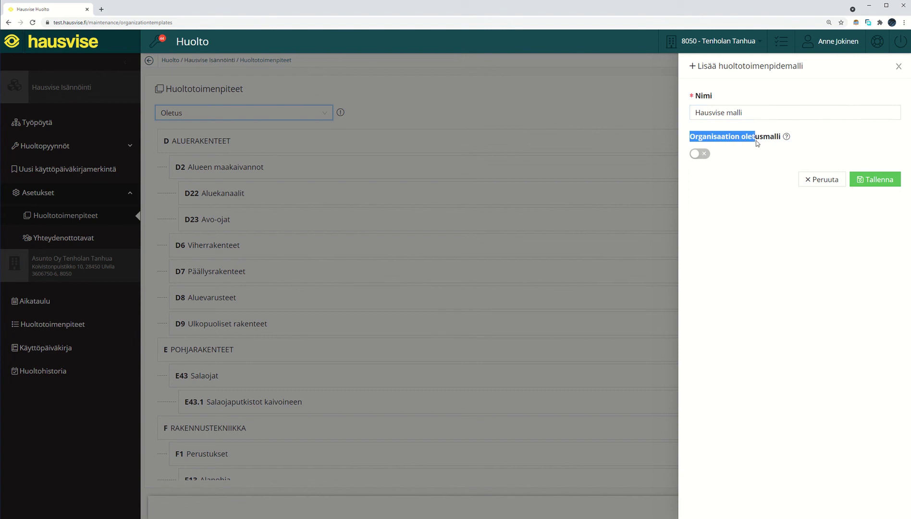
left_click(701, 156)
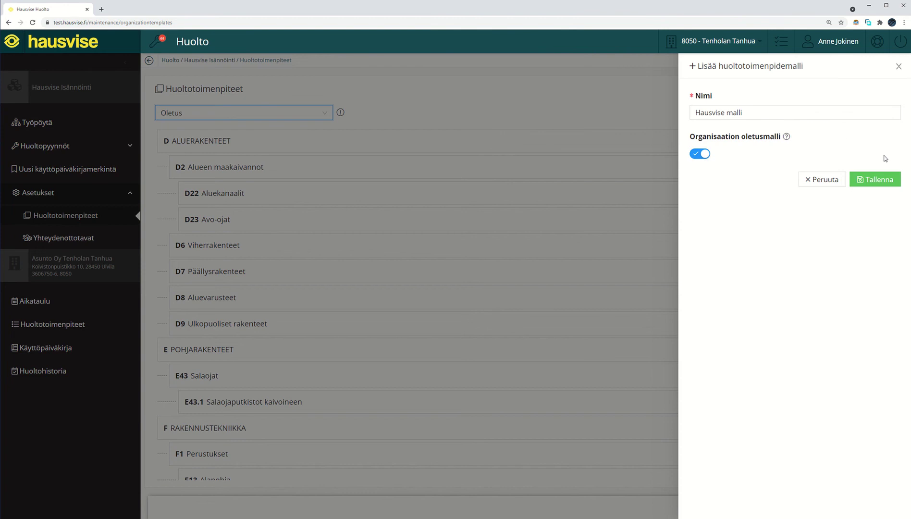
left_click(885, 182)
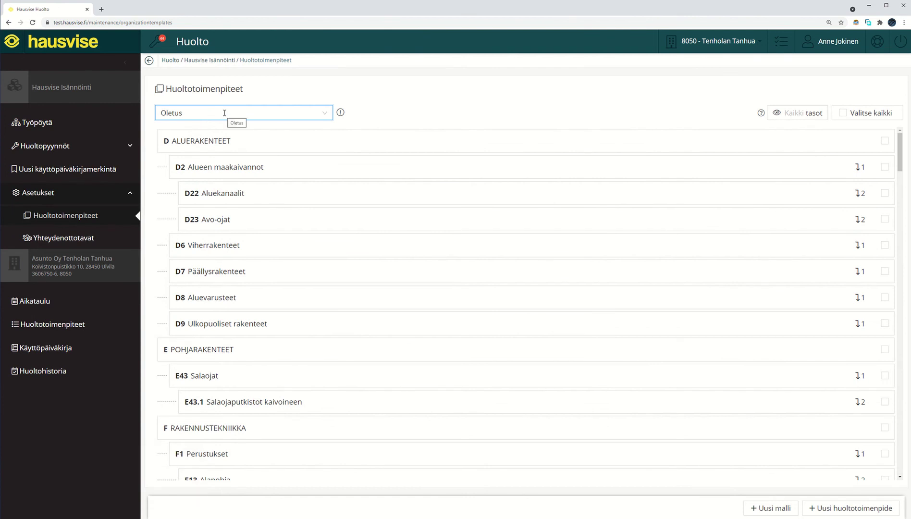
- Check the contents of the Hausvise malli template and return to the Oletus template
left_click(224, 113)
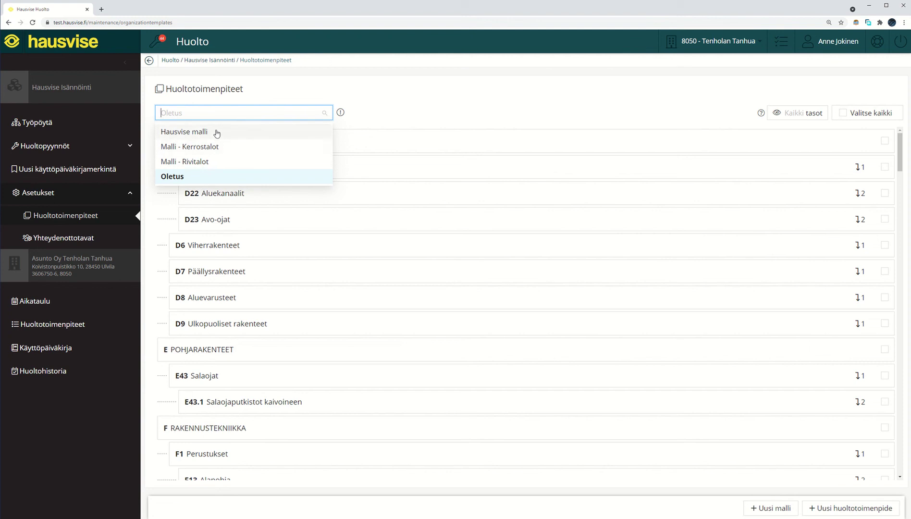
left_click(217, 133)
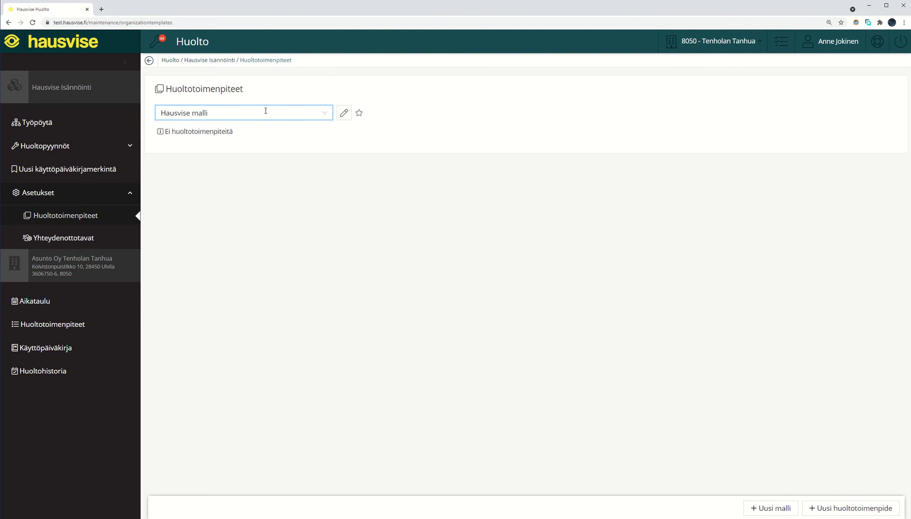
left_click(244, 113)
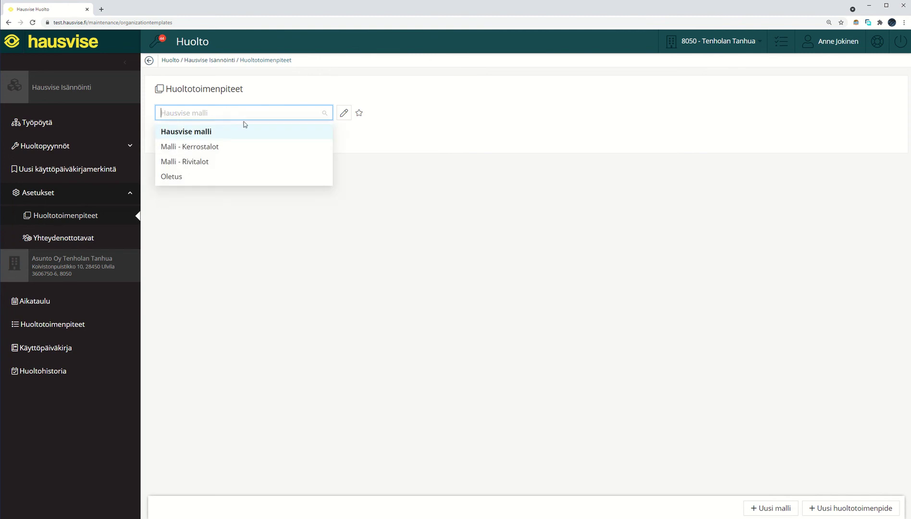
left_click(190, 179)
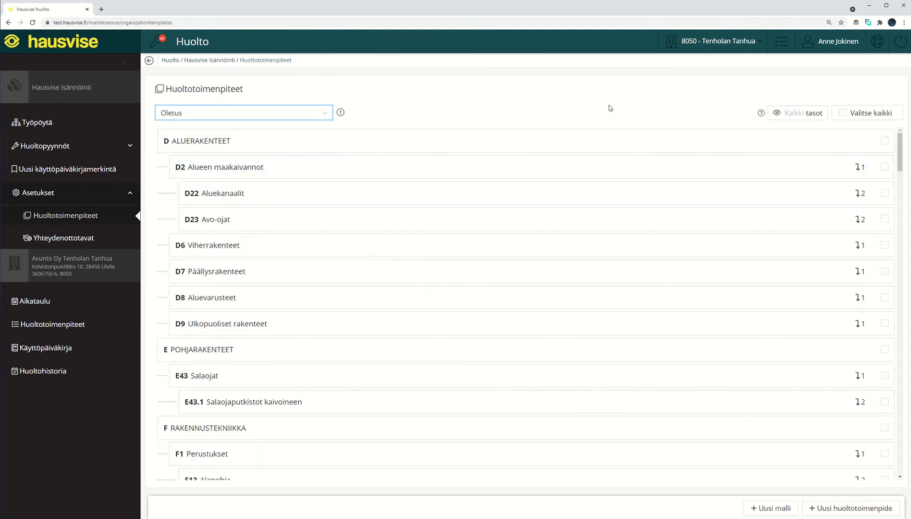
- Select all maintenance tasks of the Oletus template except D8 Aluevarusteet
left_click(842, 115)
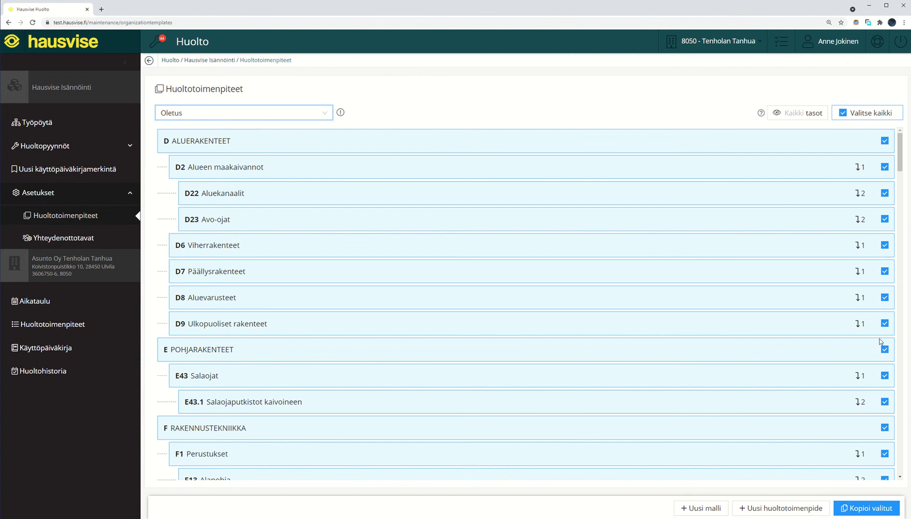
left_click(885, 297)
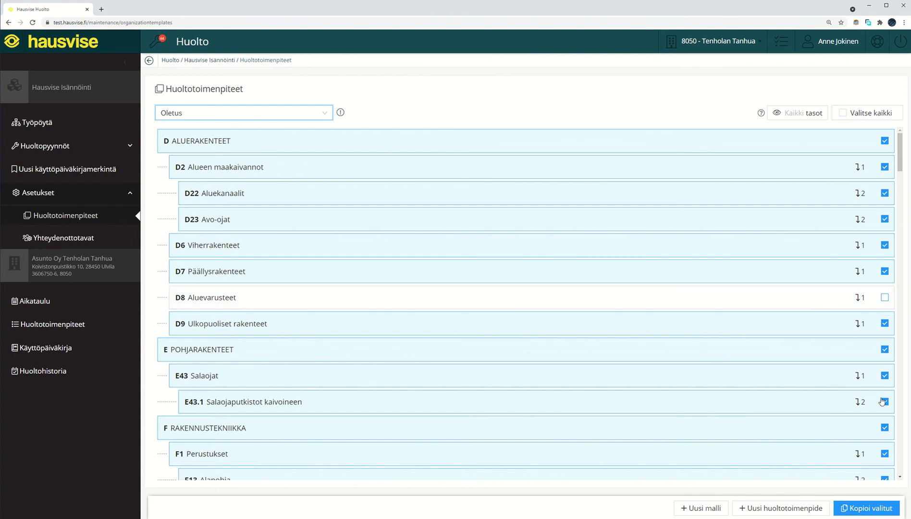
left_click(884, 427)
left_click(884, 427)
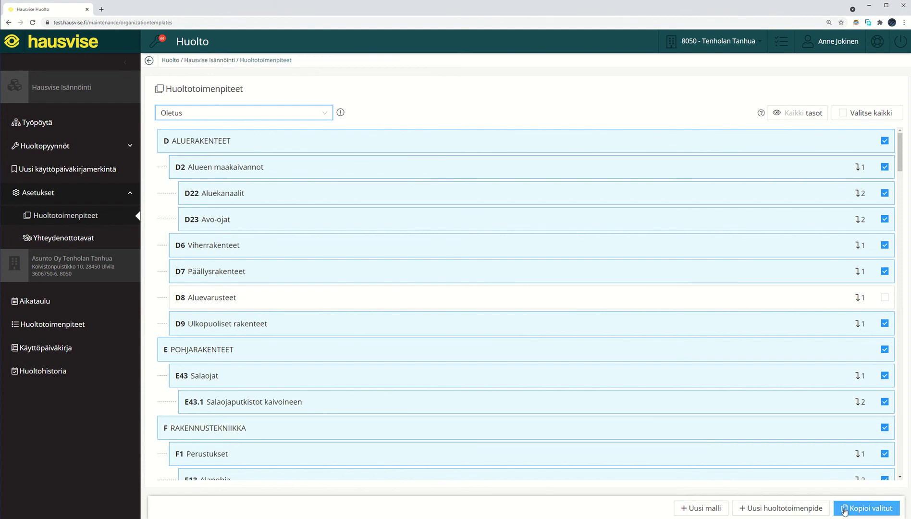
- Start copying the selected tasks, choosing the Hausvise malli template as the target and enabling replacement of duplicates
left_click(888, 510)
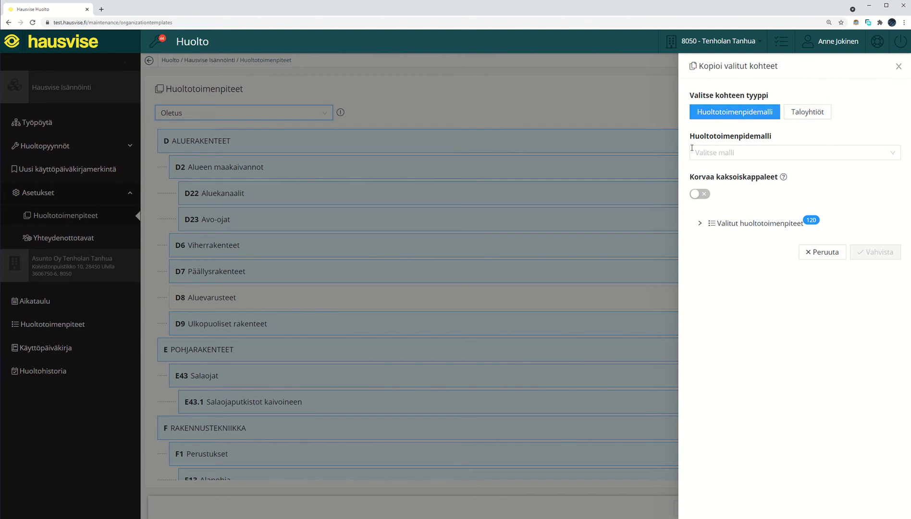
left_click(720, 154)
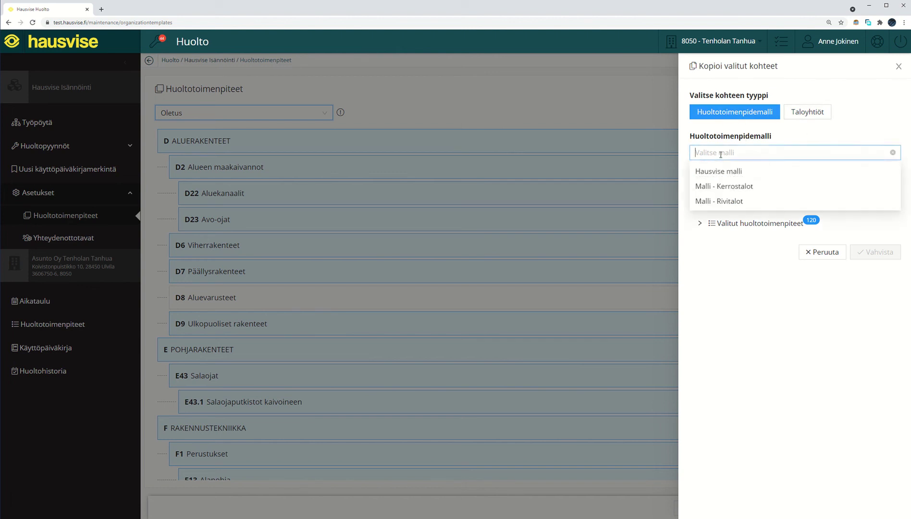
left_click(747, 173)
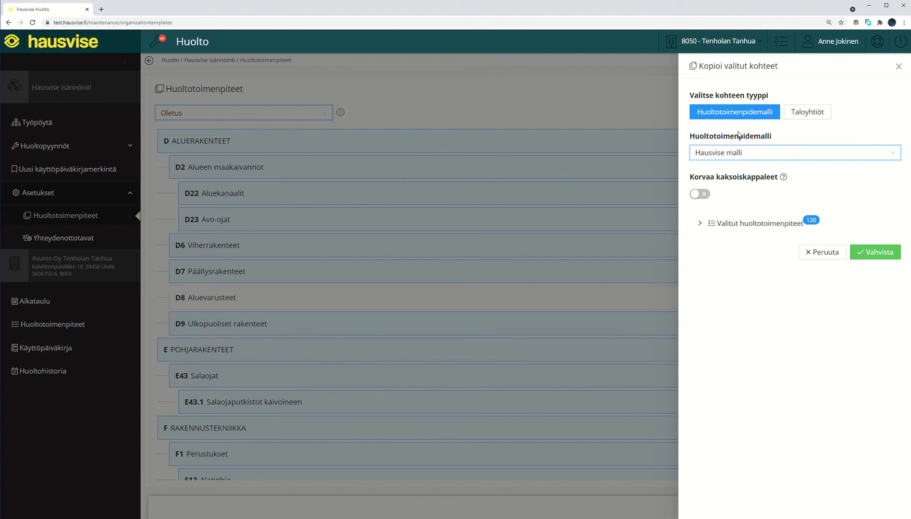
left_click(704, 196)
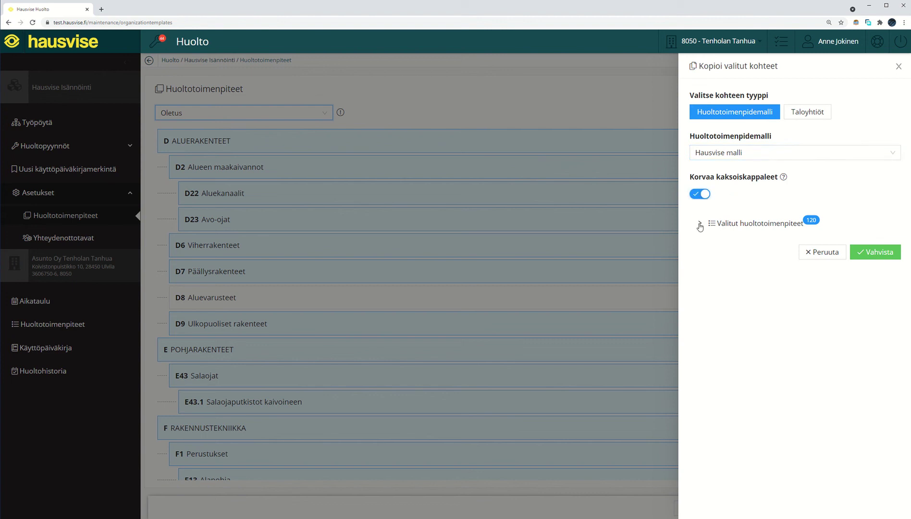
- Review the list of tasks selected for copying, then confirm the copy
left_click(701, 223)
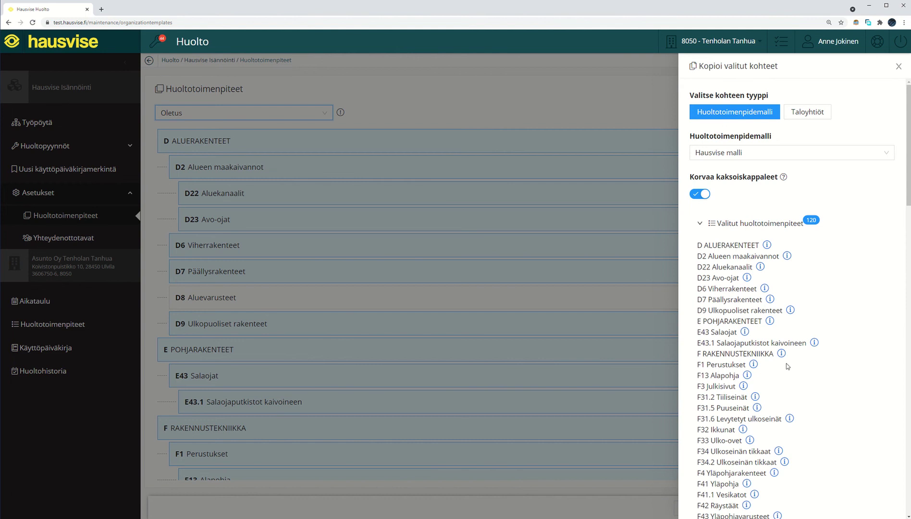
mouse_move(767, 245)
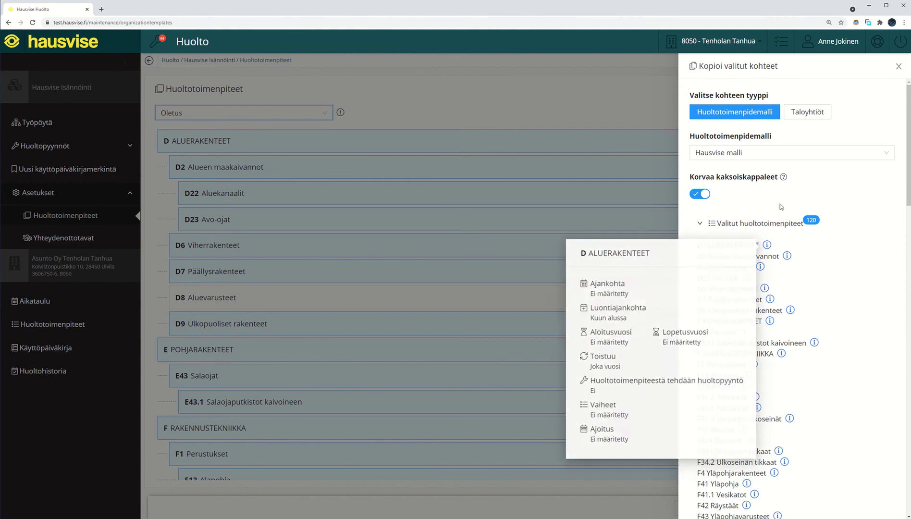
left_click(698, 224)
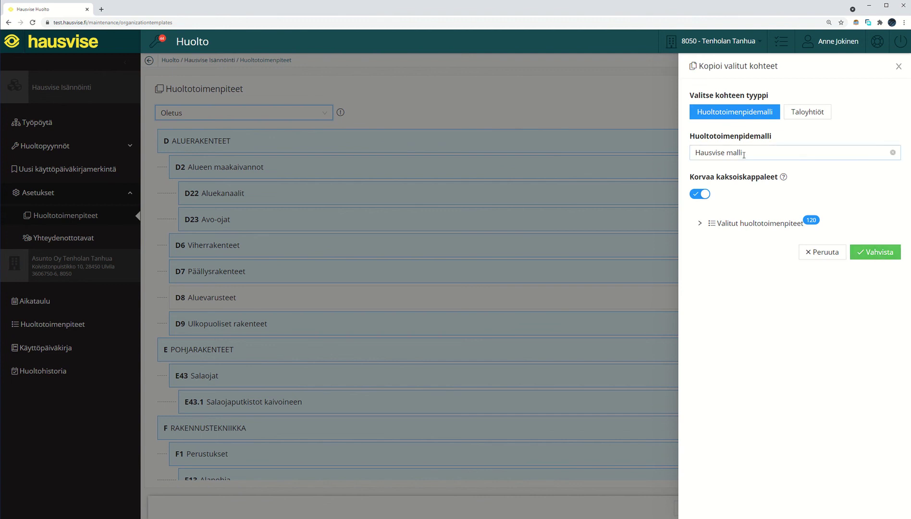
left_click(878, 256)
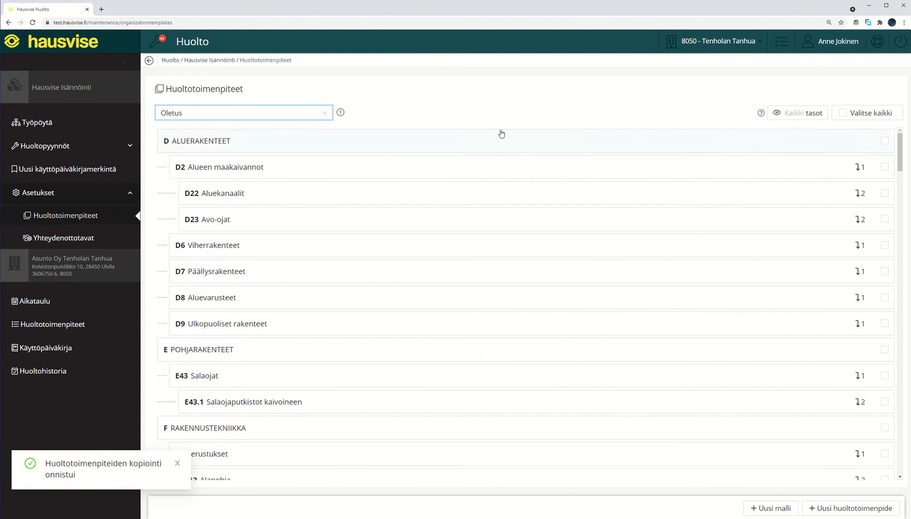
- Open the Hausvise malli template and expand the details of the D22 Aluekanaalit task
left_click(207, 115)
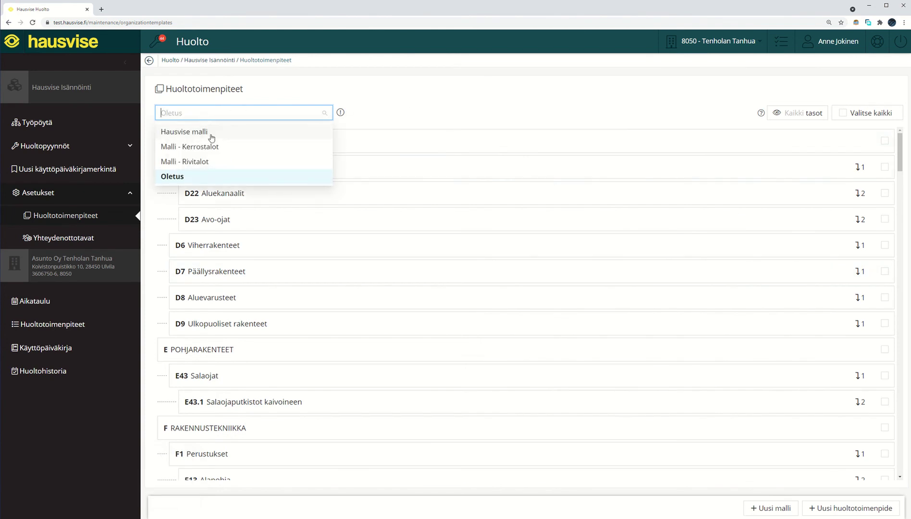
left_click(219, 133)
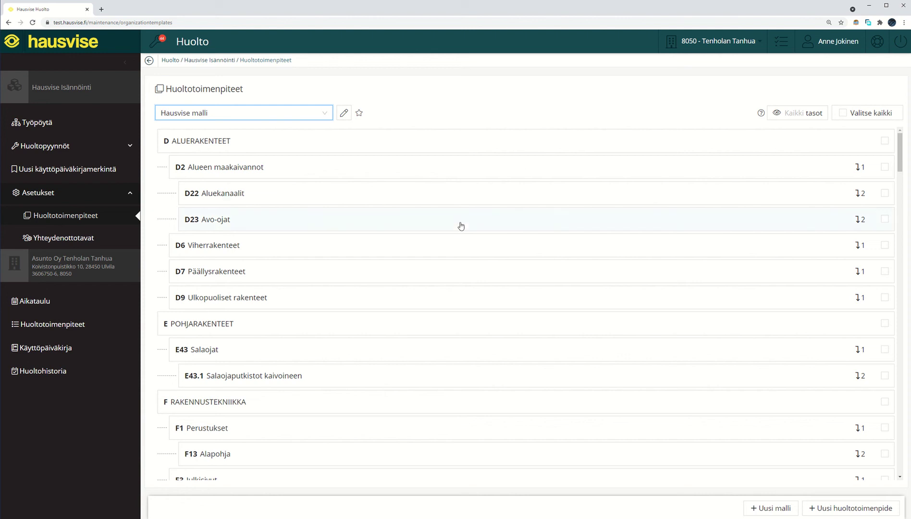
left_click(277, 193)
scroll(378, 221, "down", 3)
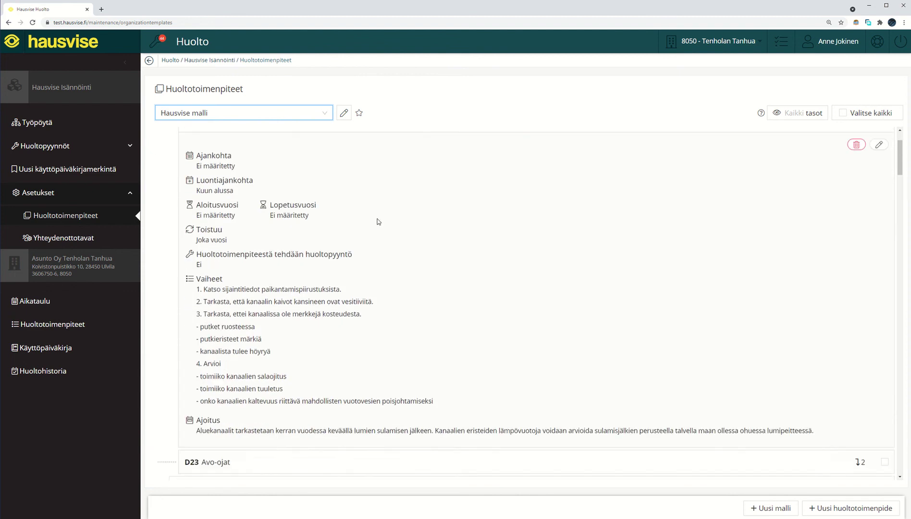
scroll(238, 158, "up", 1)
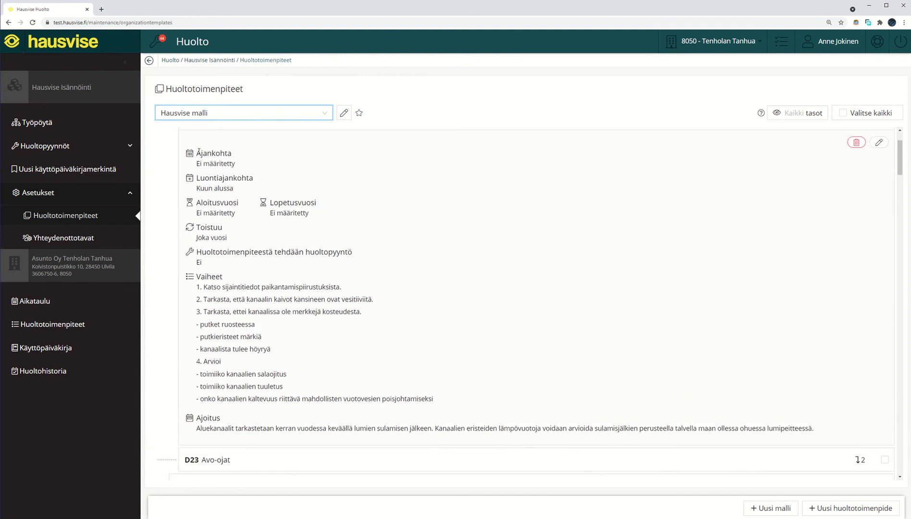
- Examine the D22 Aluekanaalit task's schedule fields, work steps (Vaiheet) and timing notes (Ajoitus)
left_click_drag(196, 150, 274, 267)
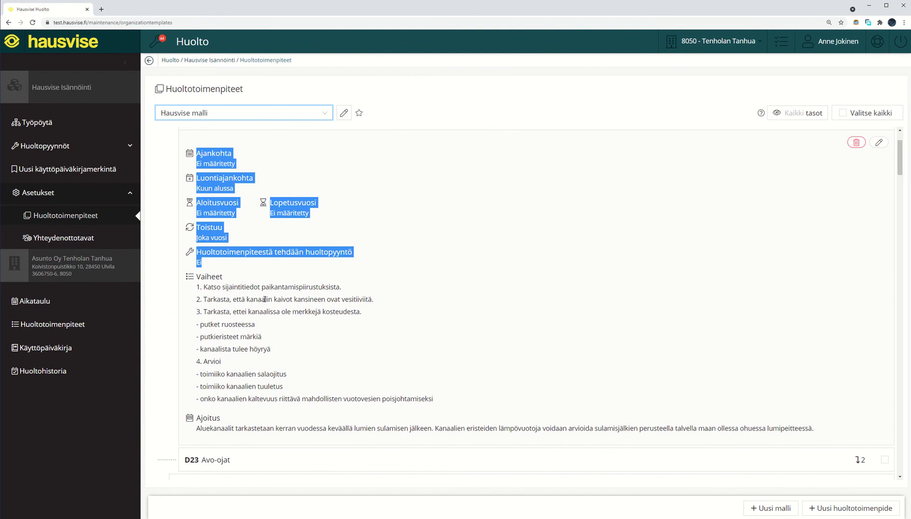
left_click(223, 276)
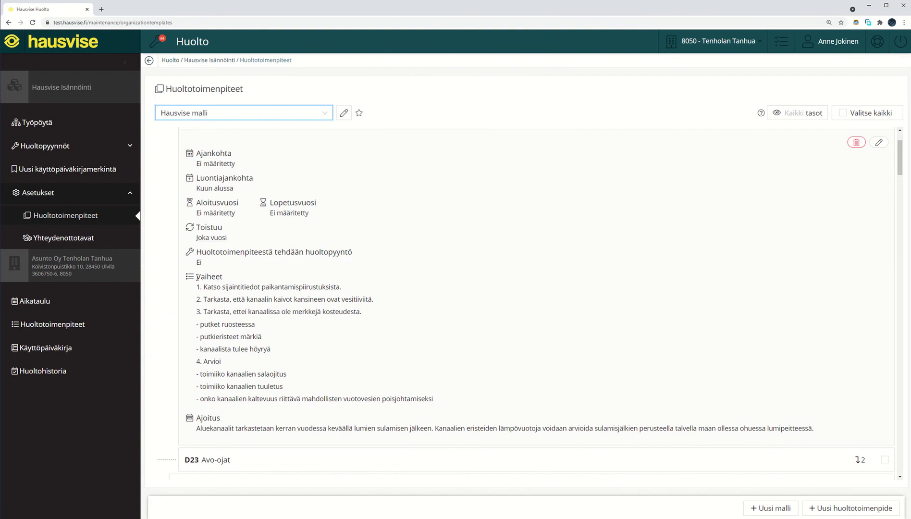
left_click_drag(197, 277, 312, 399)
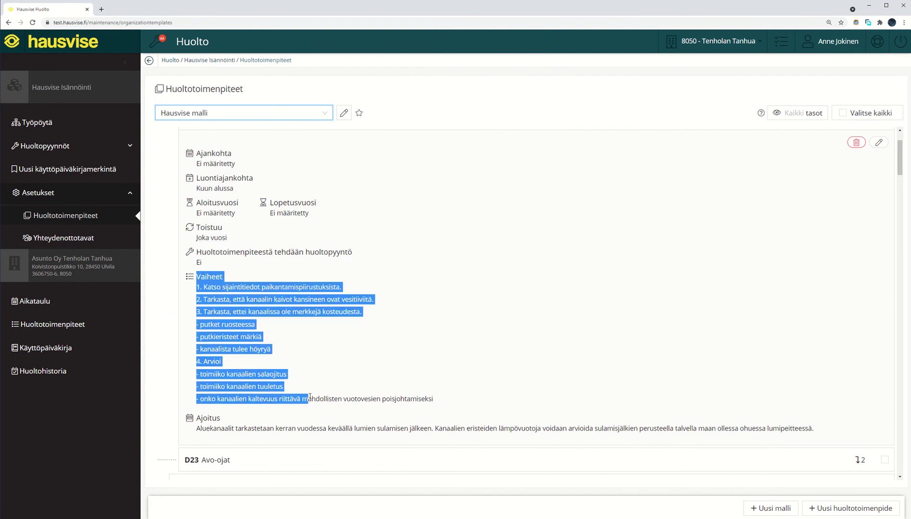
left_click(328, 399)
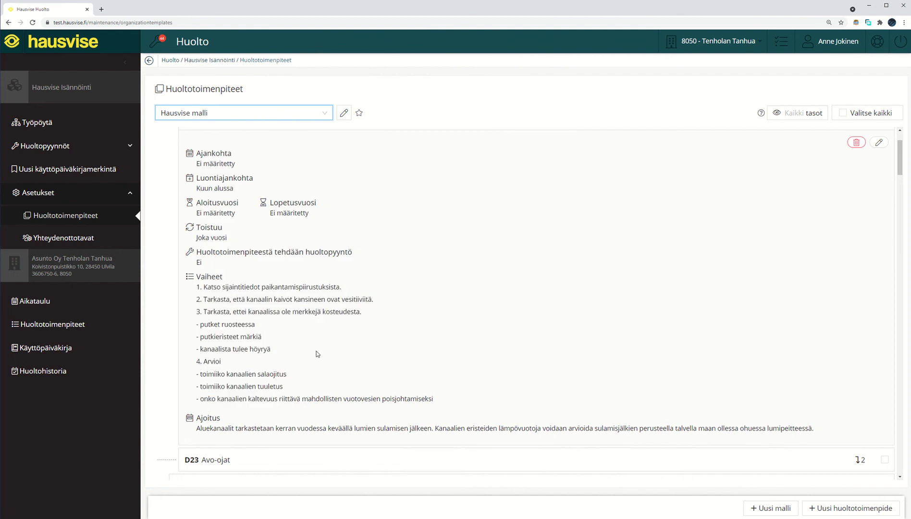
left_click_drag(200, 420, 415, 430)
left_click(224, 429)
left_click(416, 430)
scroll(881, 216, "up", 1)
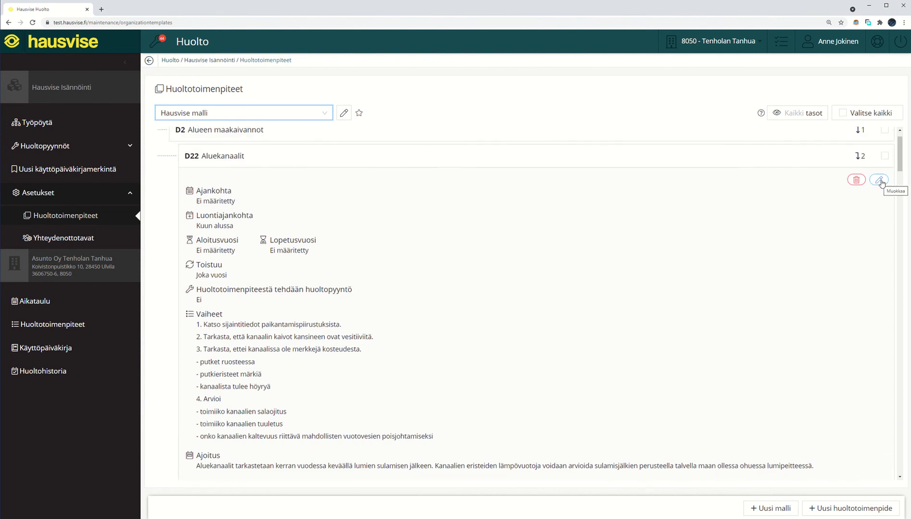
- Open the D22 Aluekanaalit task for editing and set its Ajankohta to Kesäkuu
left_click(880, 180)
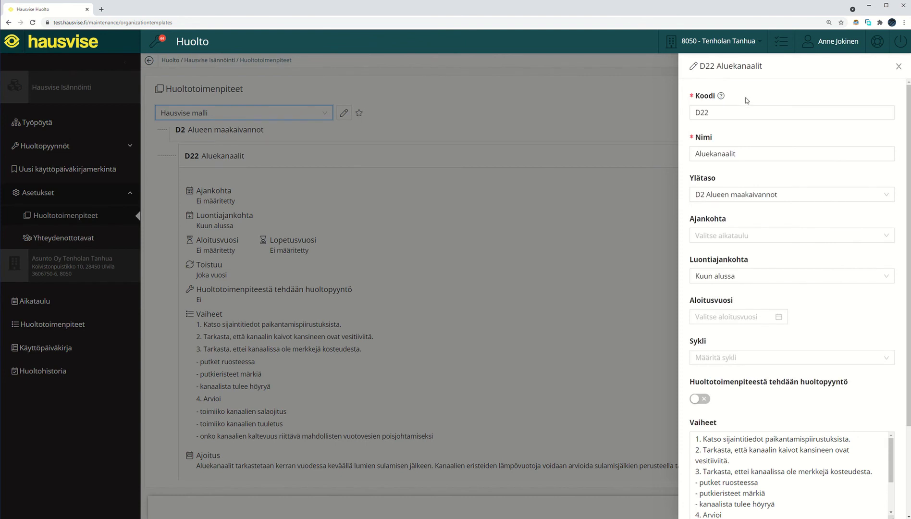
left_click(746, 154)
left_click(739, 158)
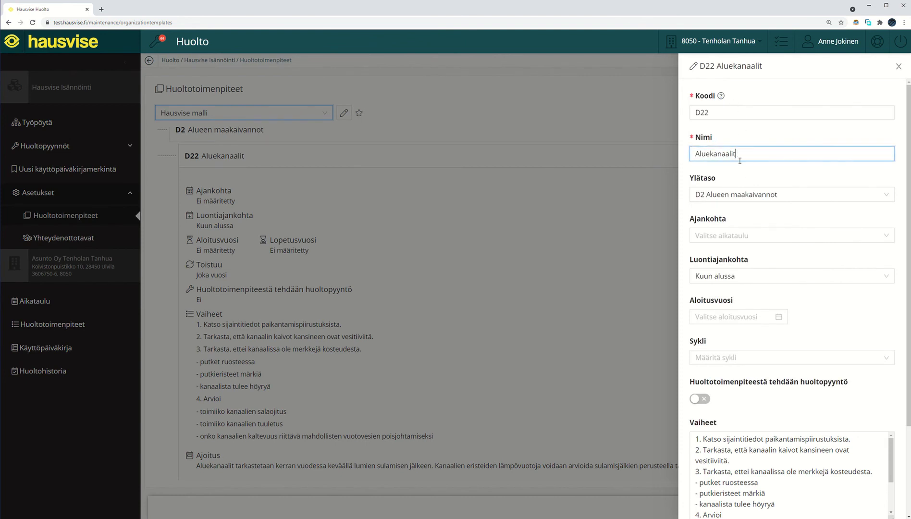
left_click(760, 219)
scroll(764, 220, "down", 1)
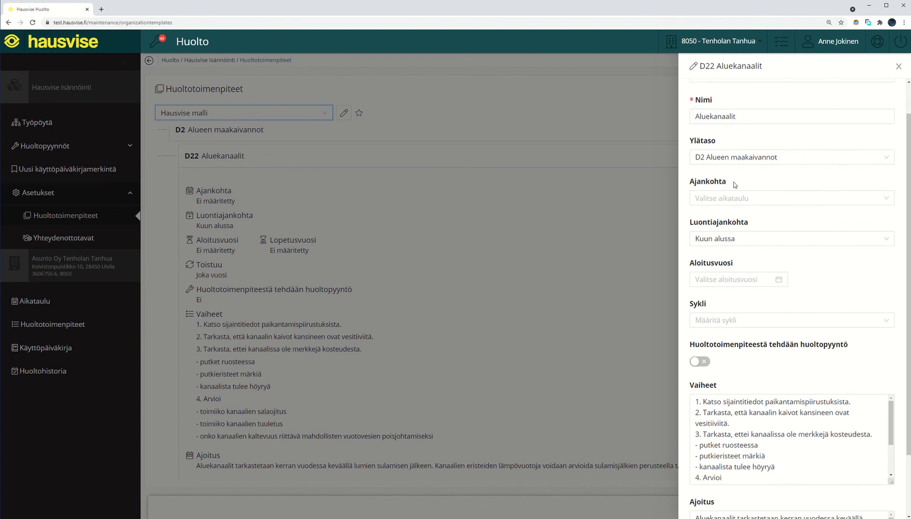
left_click_drag(732, 185, 688, 184)
left_click(741, 197)
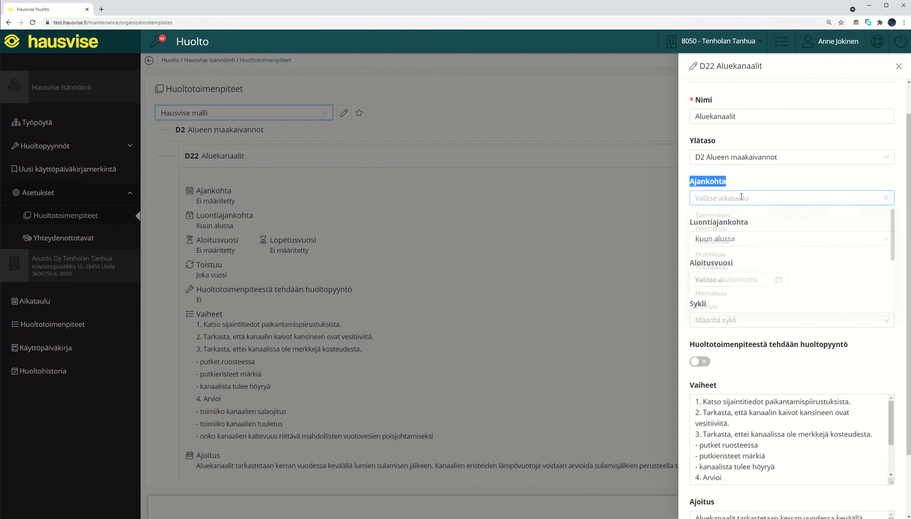
left_click(743, 180)
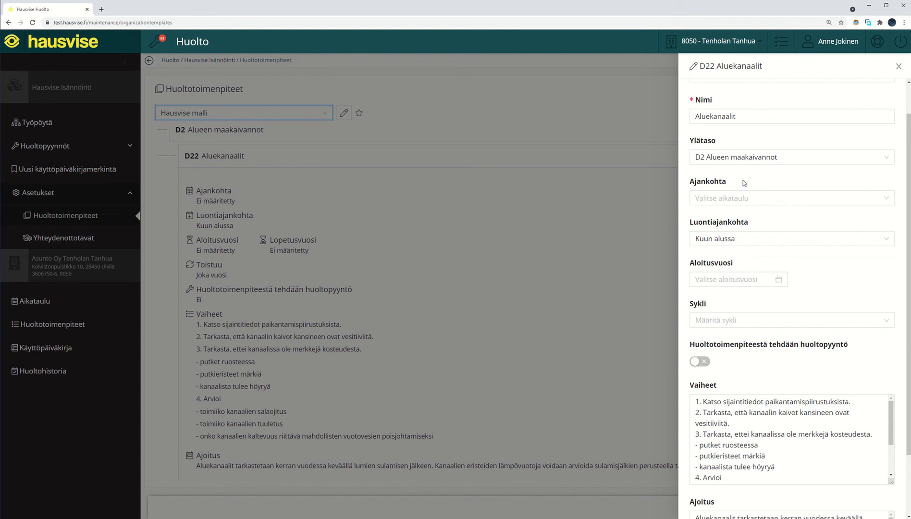
left_click(744, 198)
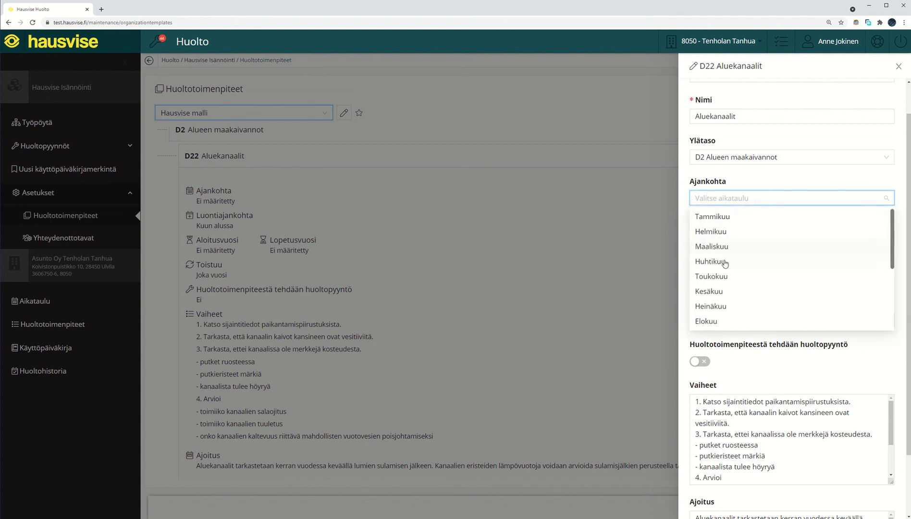
left_click(726, 292)
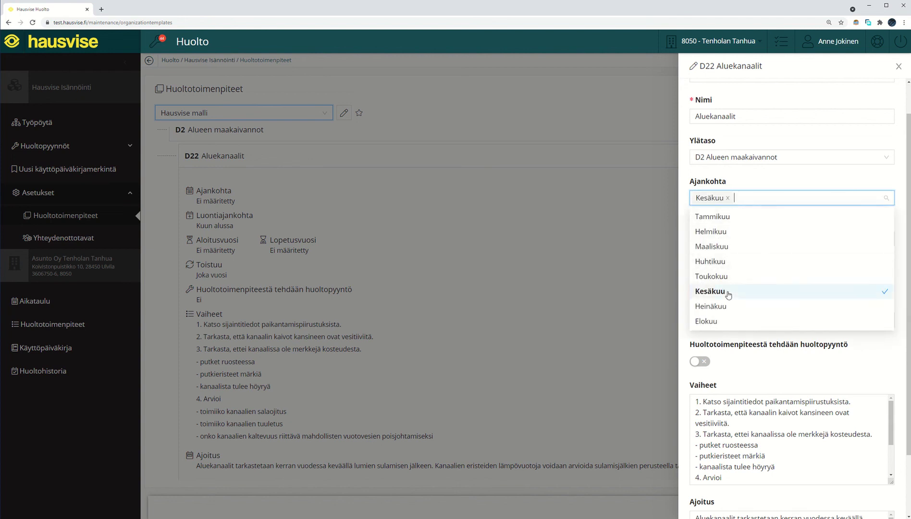
left_click(686, 220)
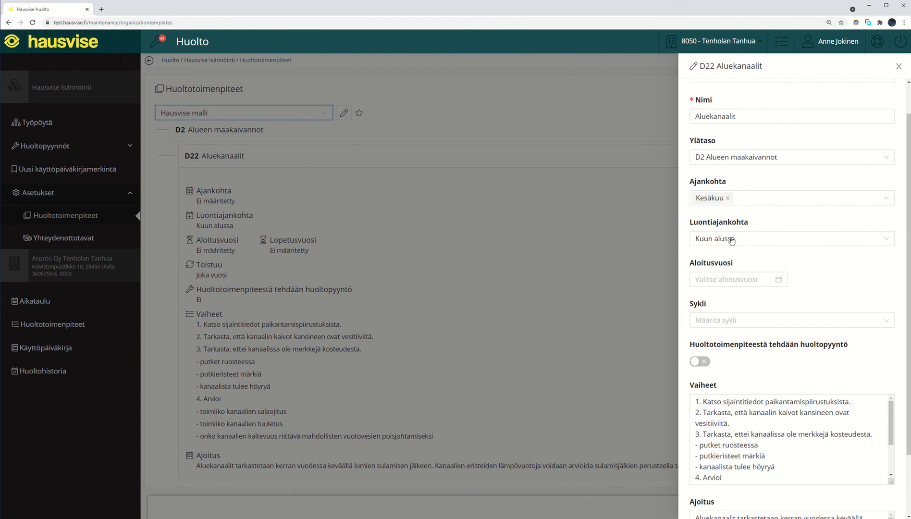
- Set both the start year (Aloitusvuosi) and the end year (Lopetusvuosi) of the D22 task to 2021
left_click_drag(689, 264, 748, 263)
left_click(748, 263)
left_click(739, 279)
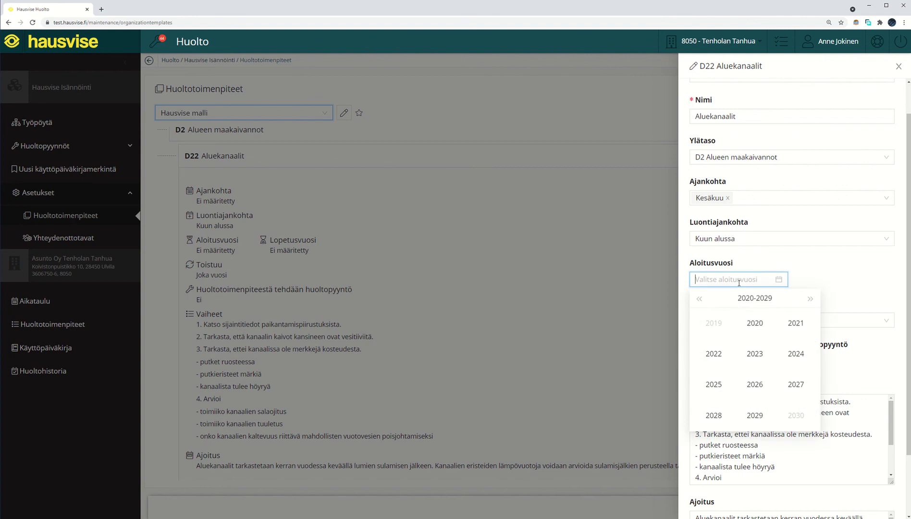
left_click(795, 323)
left_click(790, 256)
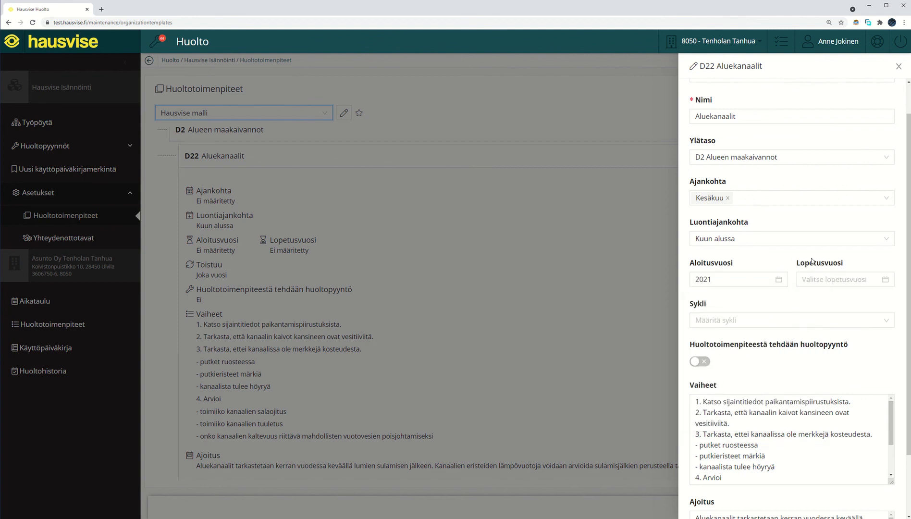
left_click_drag(846, 266, 798, 266)
left_click(856, 266)
left_click(825, 282)
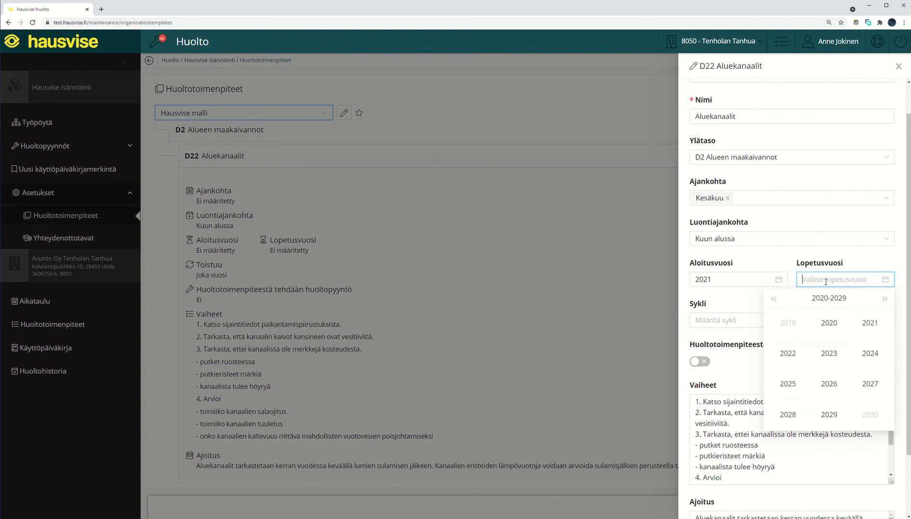
left_click(870, 323)
left_click(856, 263)
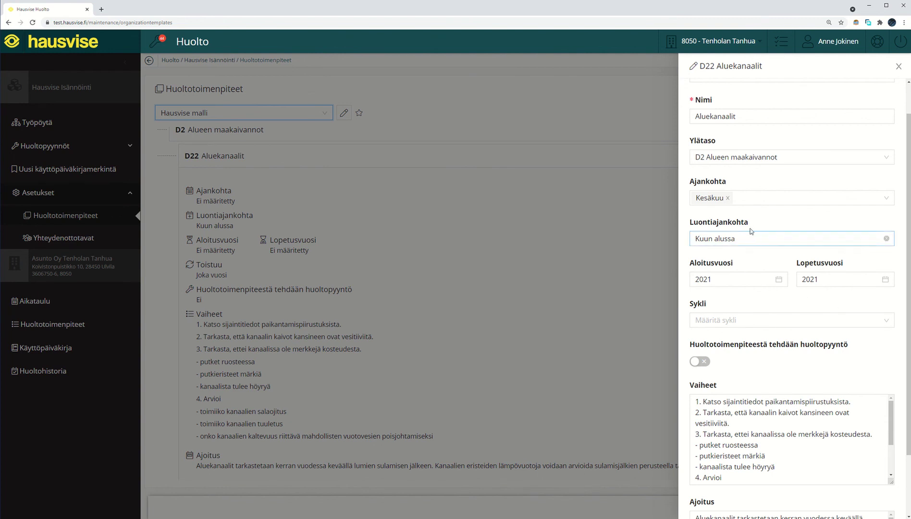
- Look through the Luontiajankohta options of the D22 task, from Kuun alussa to puoli vuotta ennen, and keep Kuun alussa
left_click_drag(749, 224, 690, 225)
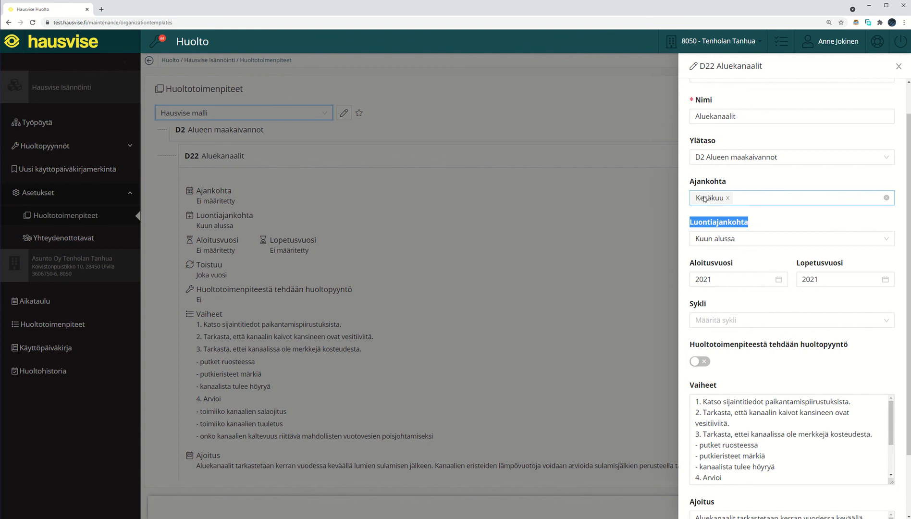
left_click(755, 243)
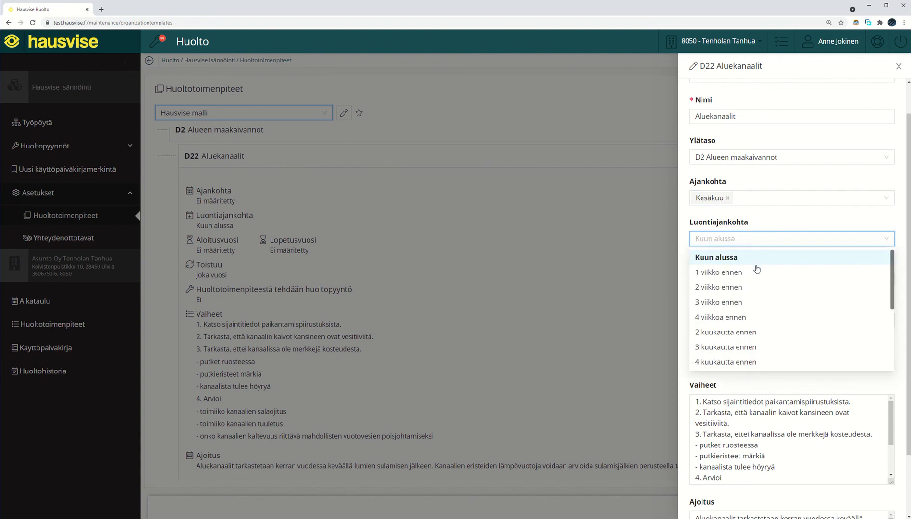
scroll(763, 305, "down", 2)
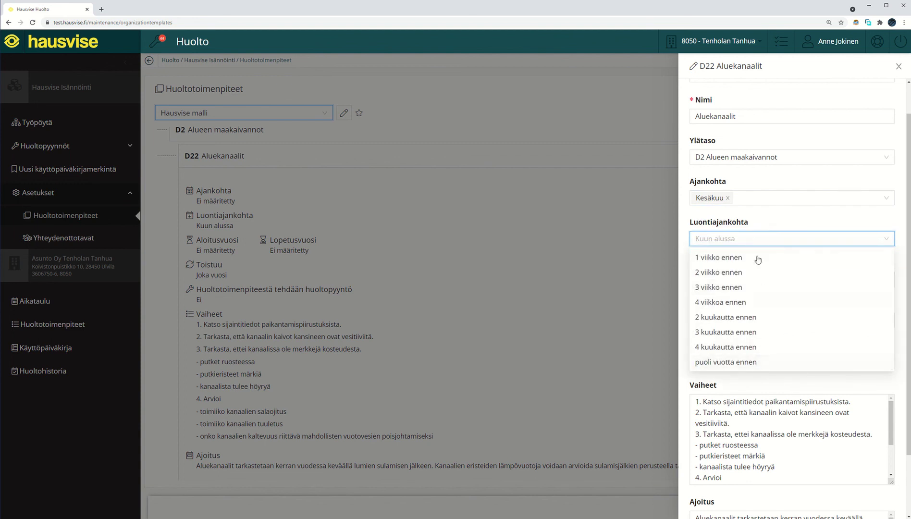
left_click(757, 224)
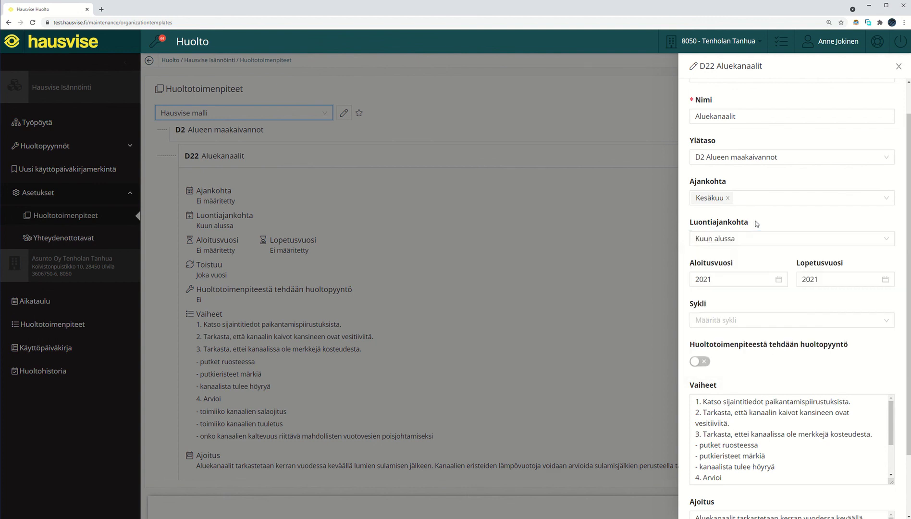
- Set the D22 task's Sykli to Joka vuosi and view the available end years (Lopetusvuosi)
left_click_drag(707, 303, 691, 307)
left_click(714, 308)
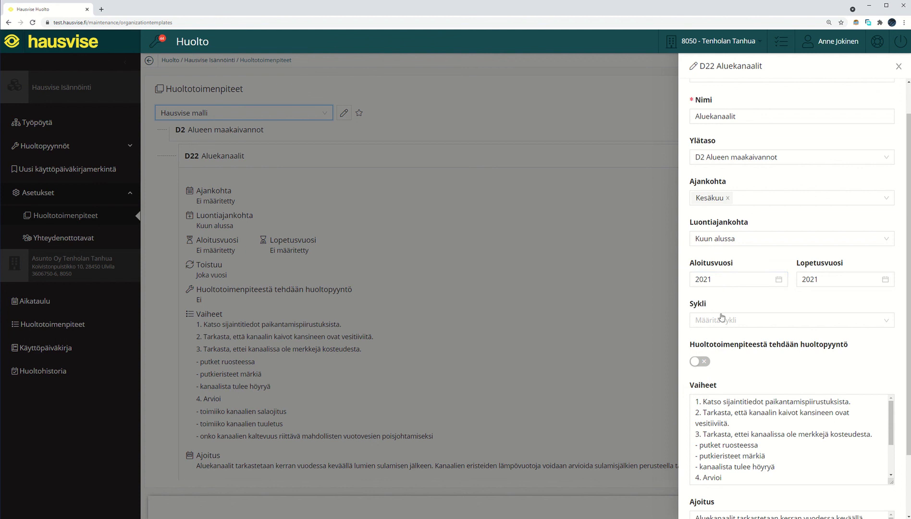
left_click(748, 322)
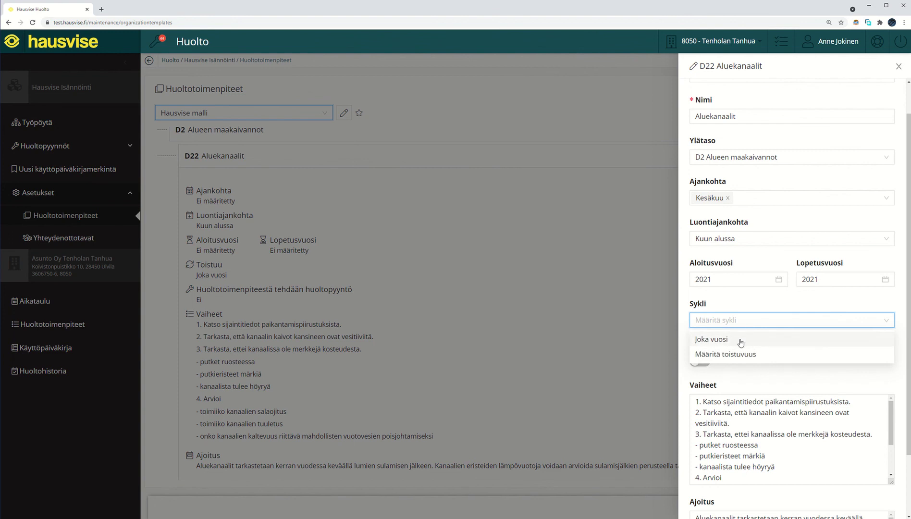
left_click(740, 341)
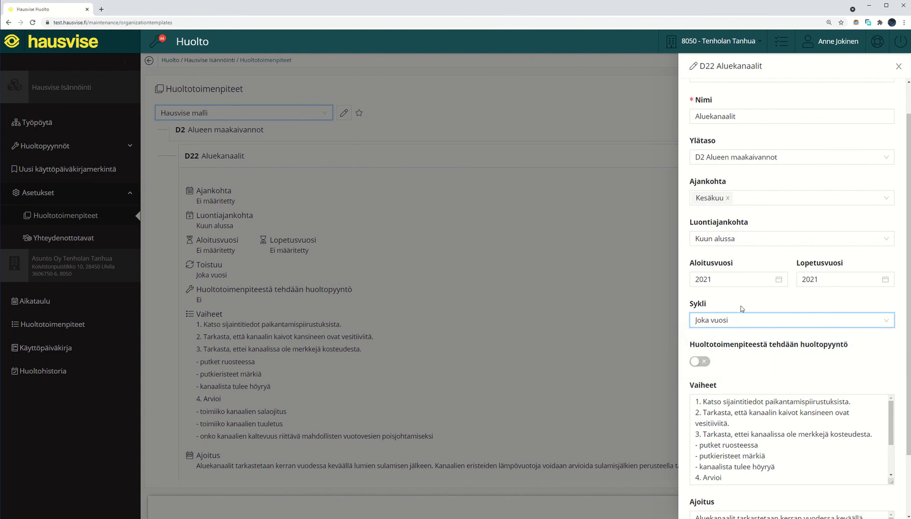
left_click(821, 280)
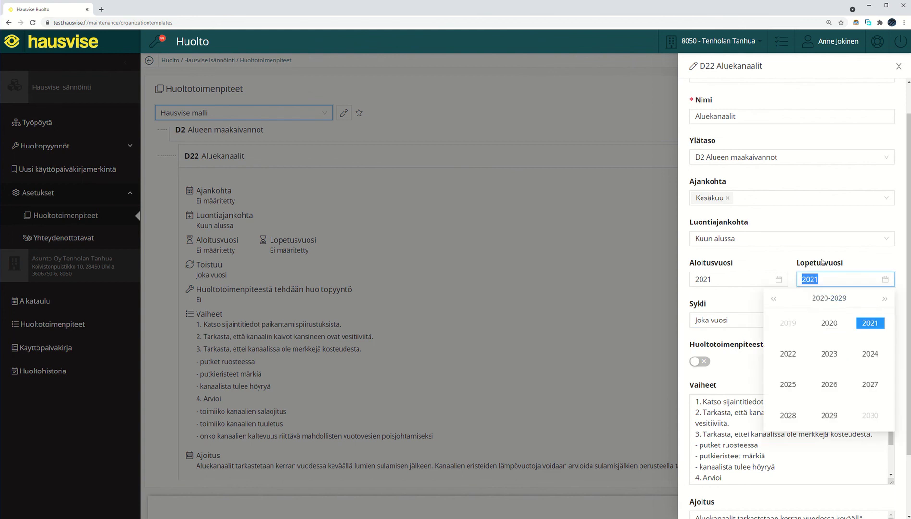
left_click(766, 258)
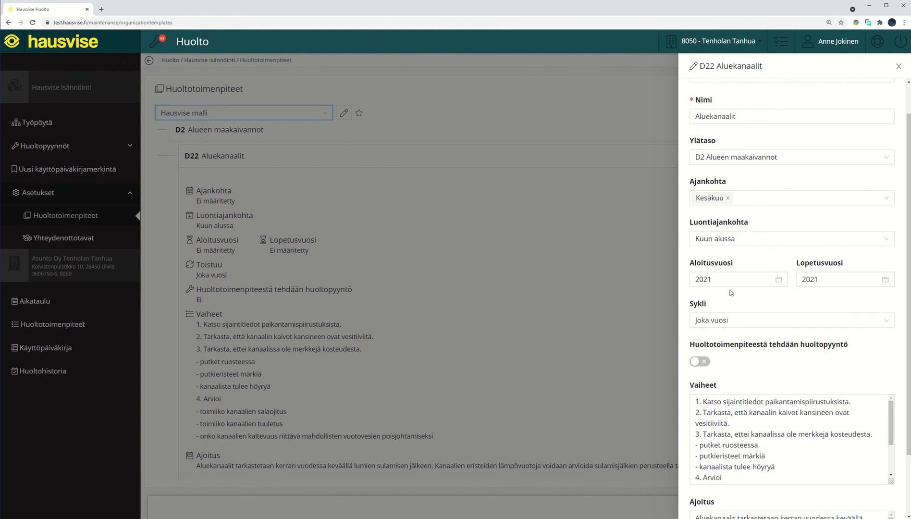
- Set the D22 task's Sykli to Määritä toistuvuus with a recurrence (Toistuu) of 2 years
left_click(736, 322)
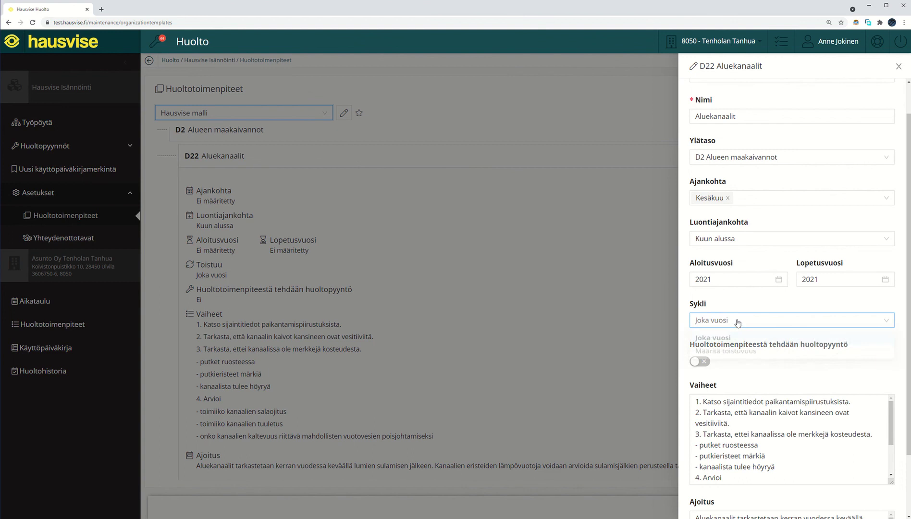
left_click(745, 355)
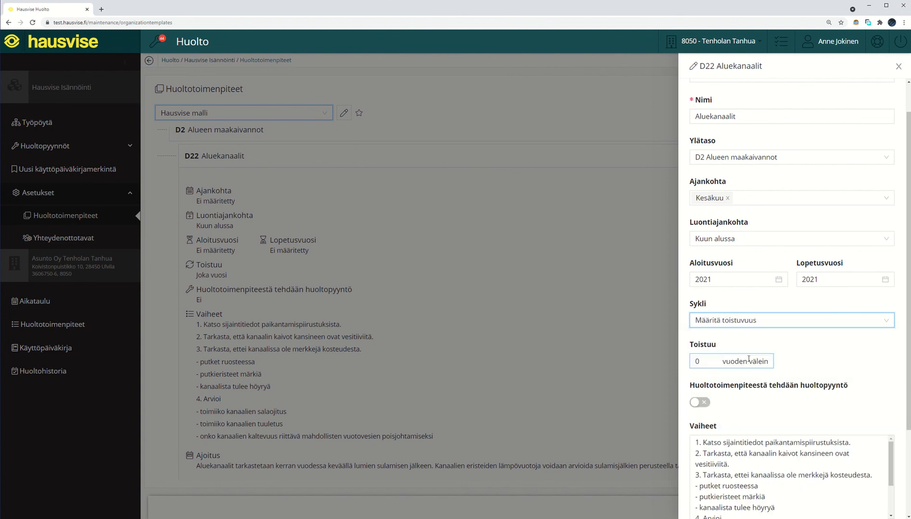
left_click(696, 361)
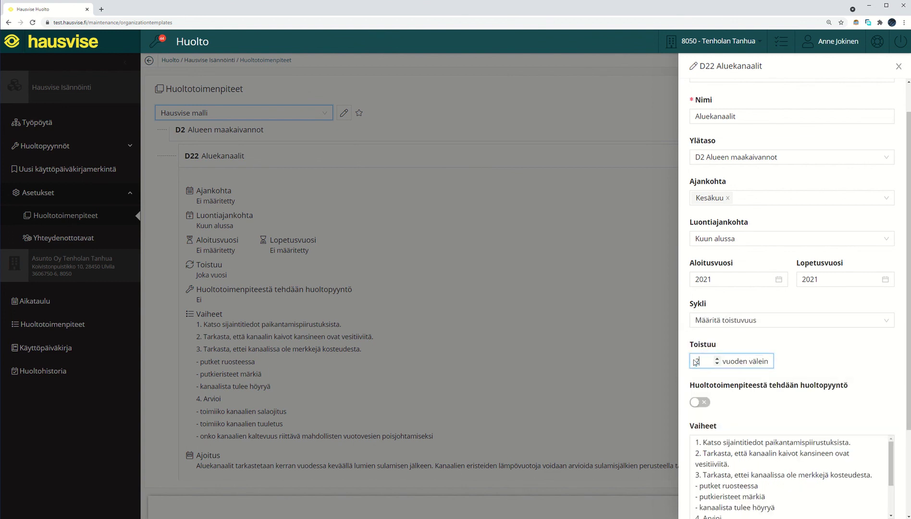
type("2")
left_click(726, 339)
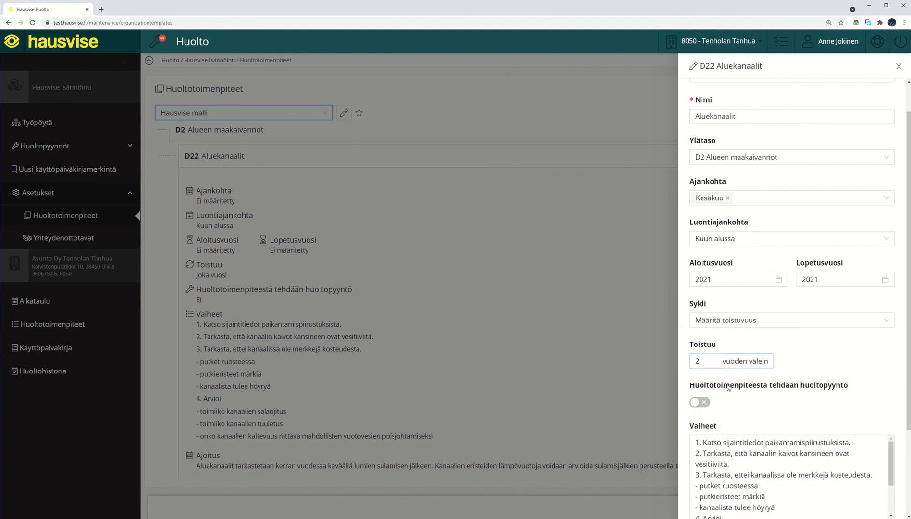
left_click(687, 340)
- Examine the work steps (Vaiheet) and timing notes (Ajoitus) in the D22 task's edit form
left_click(704, 407)
left_click(821, 390)
scroll(820, 388, "down", 3)
left_click(827, 328)
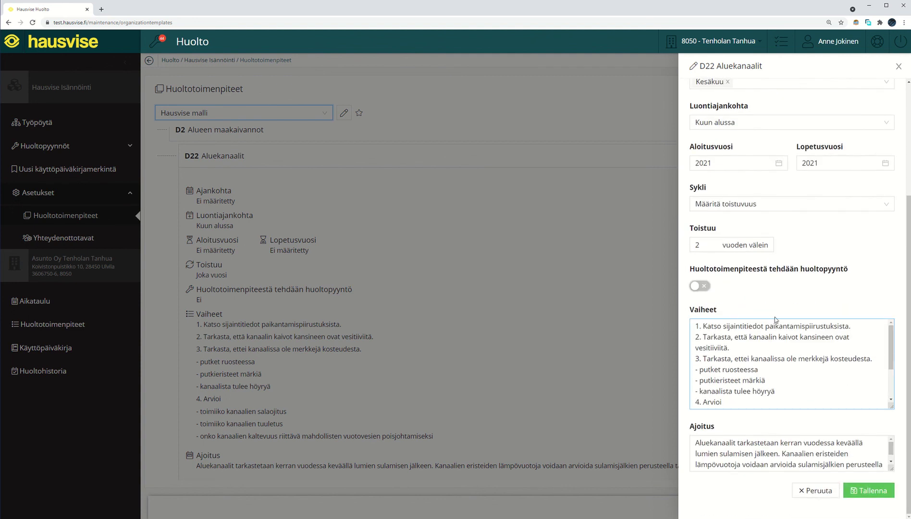
left_click(782, 451)
left_click(793, 391)
left_click_drag(738, 402, 734, 337)
left_click(800, 382)
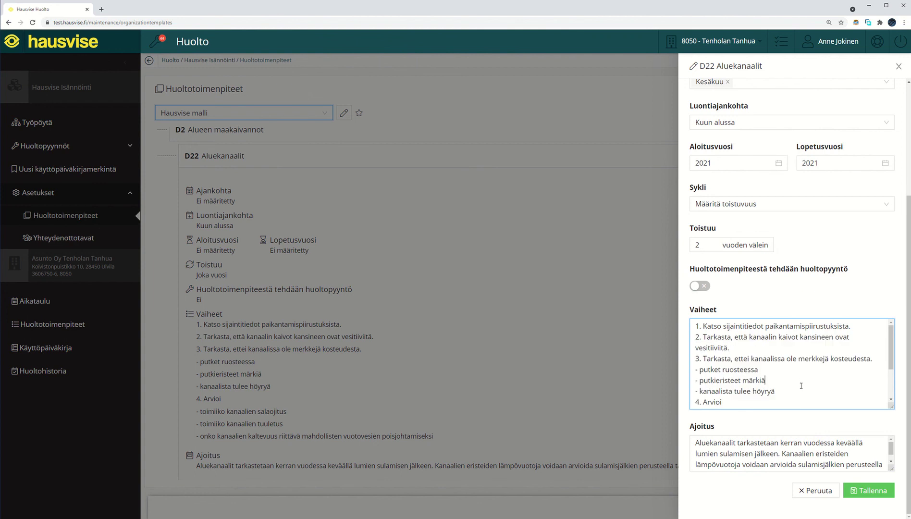
left_click(741, 403)
- Enable Huoltotoimenpiteestä tehdään huoltopyyntö for the D22 task and save the task
left_click_drag(692, 271, 848, 273)
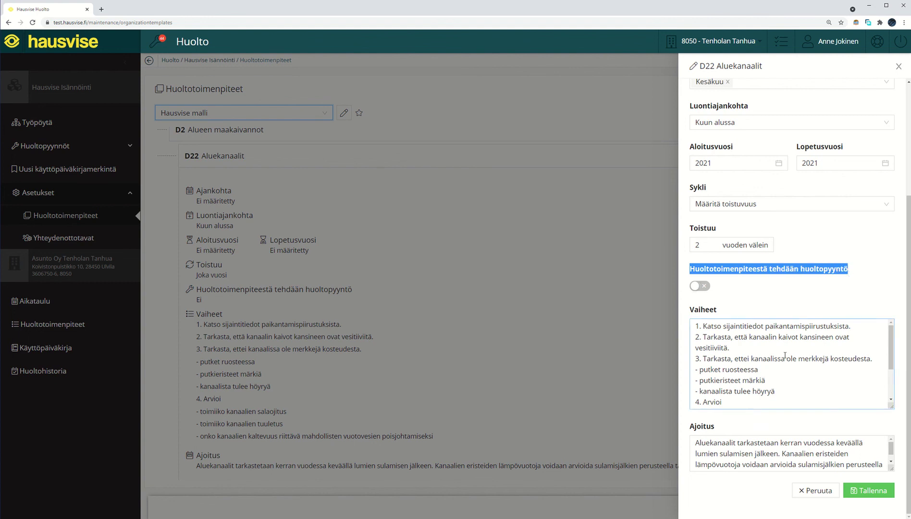
left_click(753, 270)
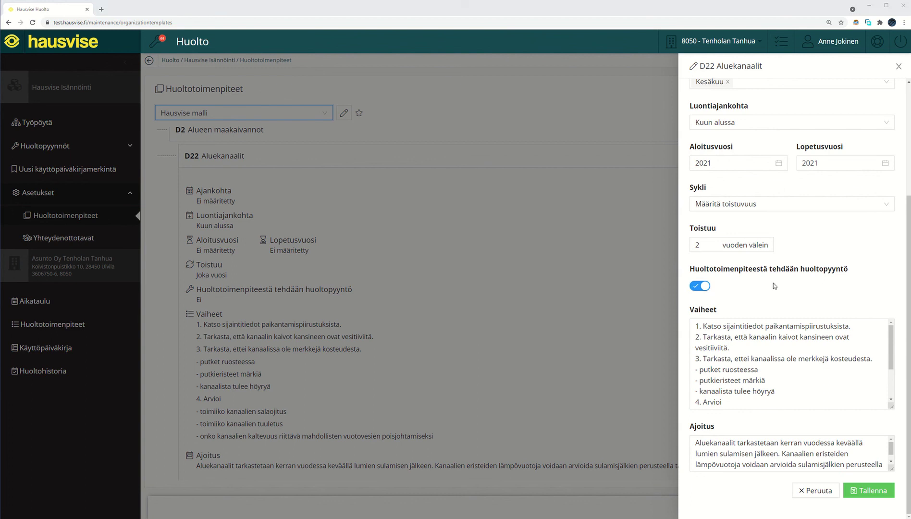
left_click(867, 492)
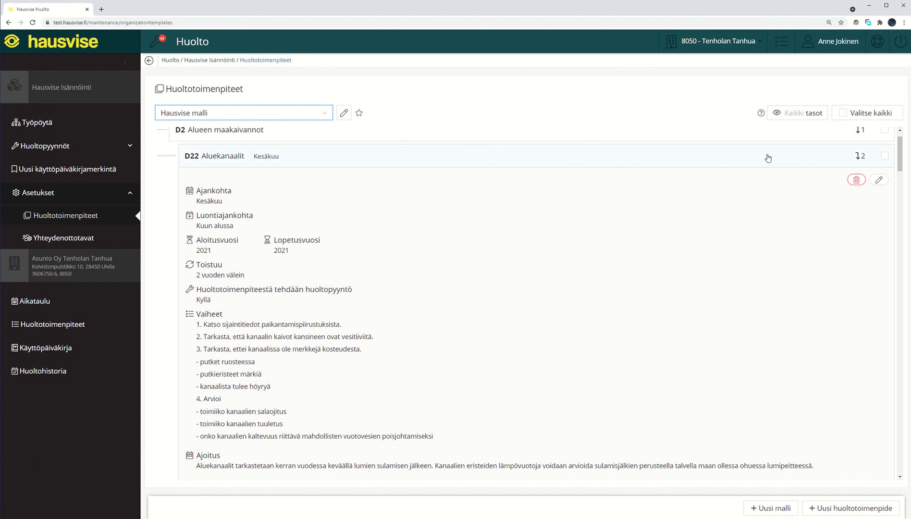
- Review the saved details and work steps of the D22 Aluekanaalit task and collapse them
left_click_drag(202, 324, 345, 437)
left_click(342, 256)
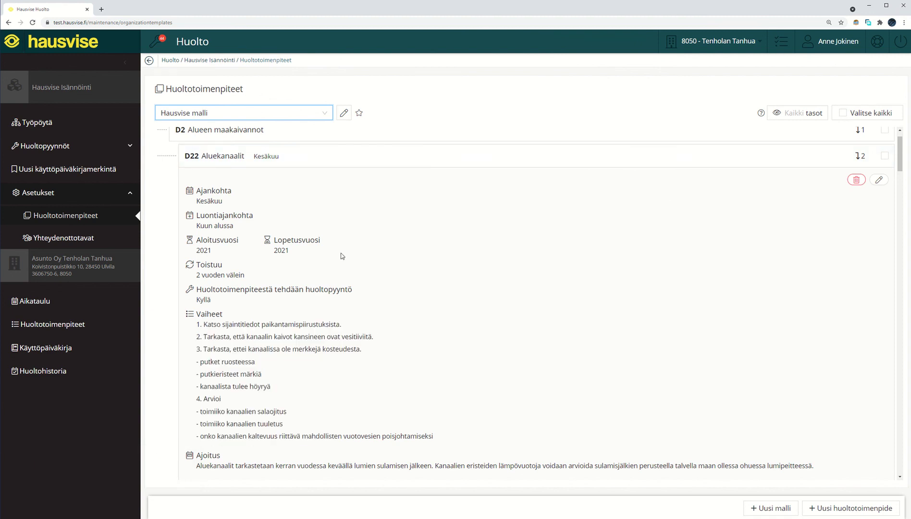
left_click(341, 157)
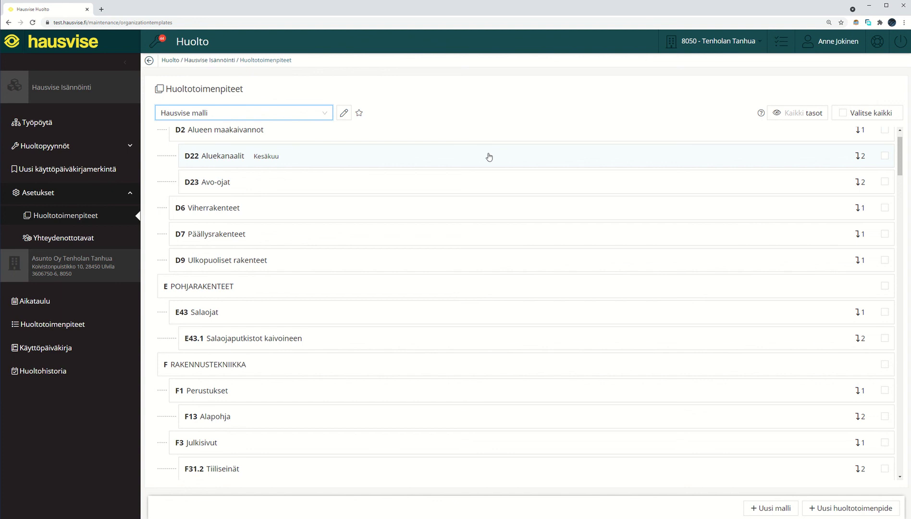
- Select the D23 Avo-ojat task to see the bulk actions and clear the selection again
left_click(884, 182)
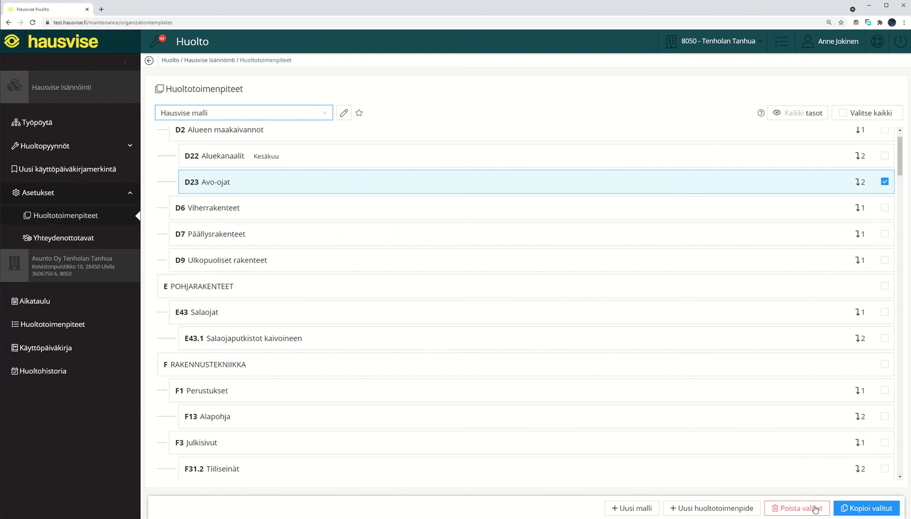
left_click(884, 185)
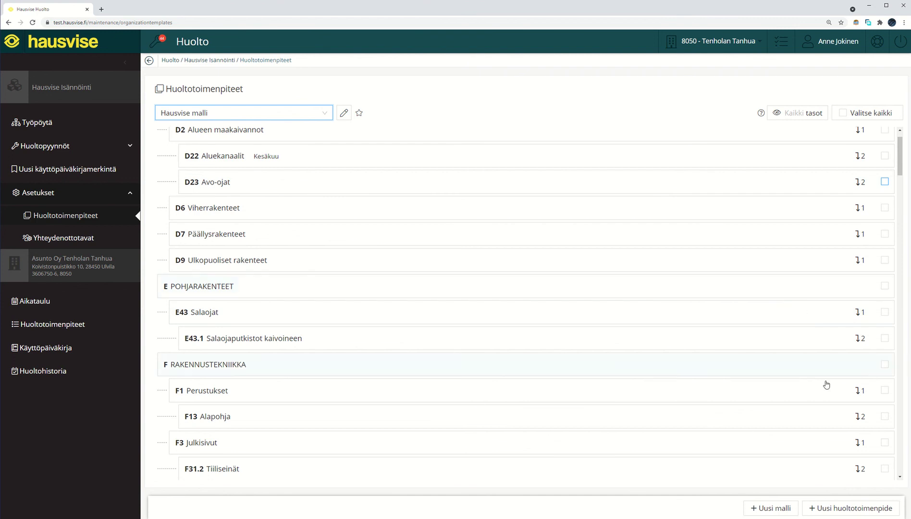
- Start a new maintenance task with code D8, name Koulutuksen huoltotoimenpide and parent level (Ylätaso) D ALUERAKENTEET
left_click(853, 512)
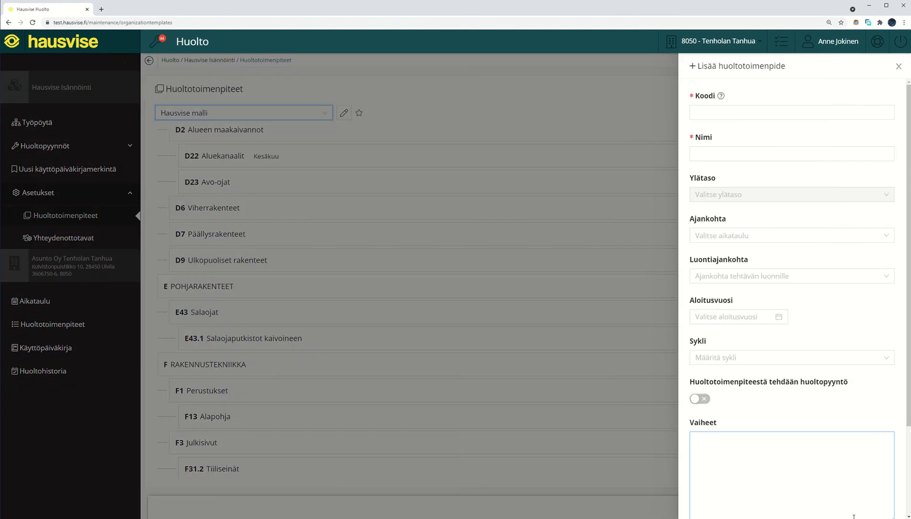
left_click(708, 112)
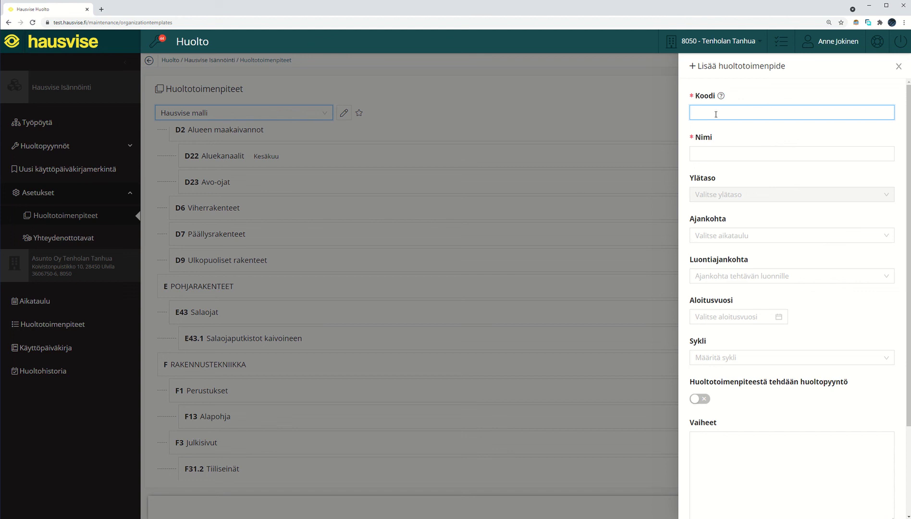
type("D8")
left_click(711, 153)
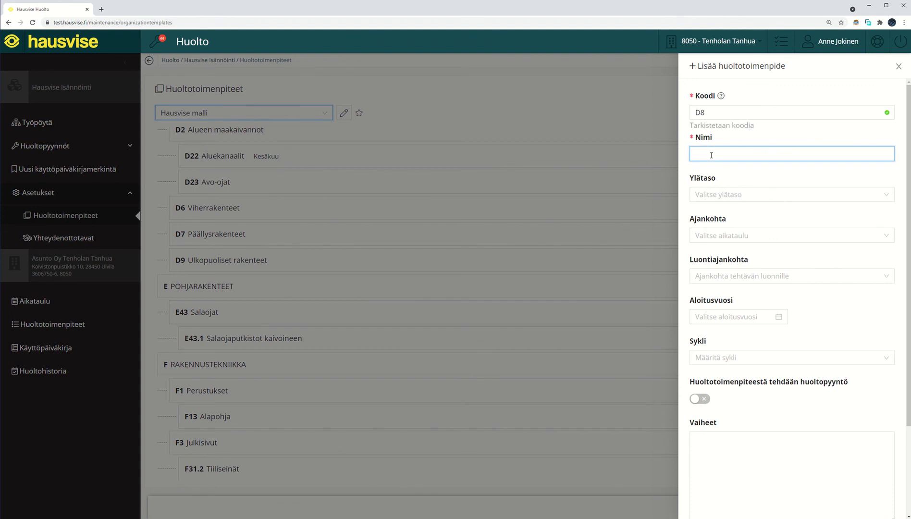
type("Koulutuksen huoltot")
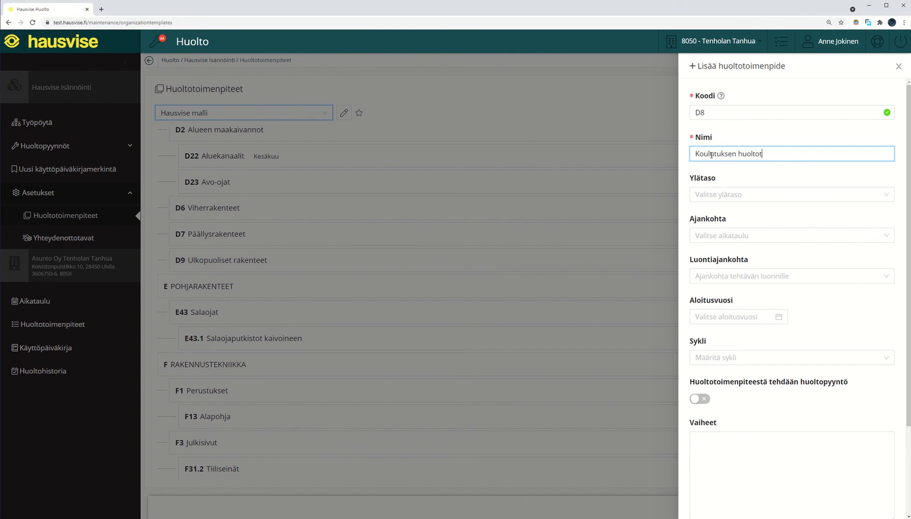
type("oimenpide")
left_click(730, 197)
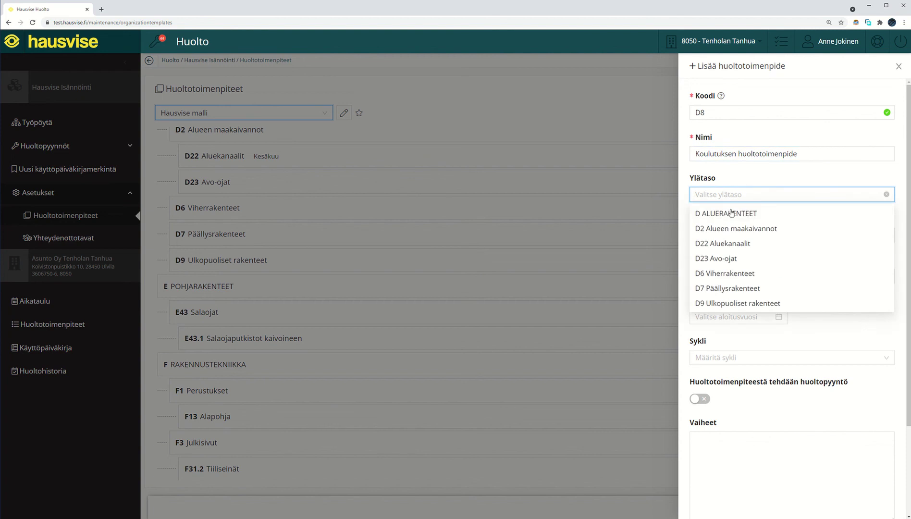
left_click(727, 216)
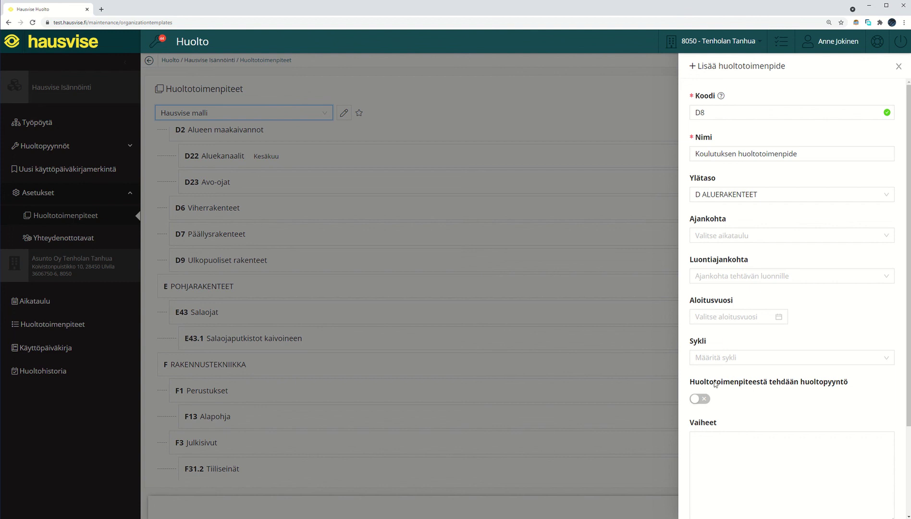
- Look over the service request option and remaining fields of the new task form, and close it without saving
left_click_drag(705, 382, 830, 387)
left_click(794, 388)
left_click(699, 399)
scroll(872, 398, "down", 3)
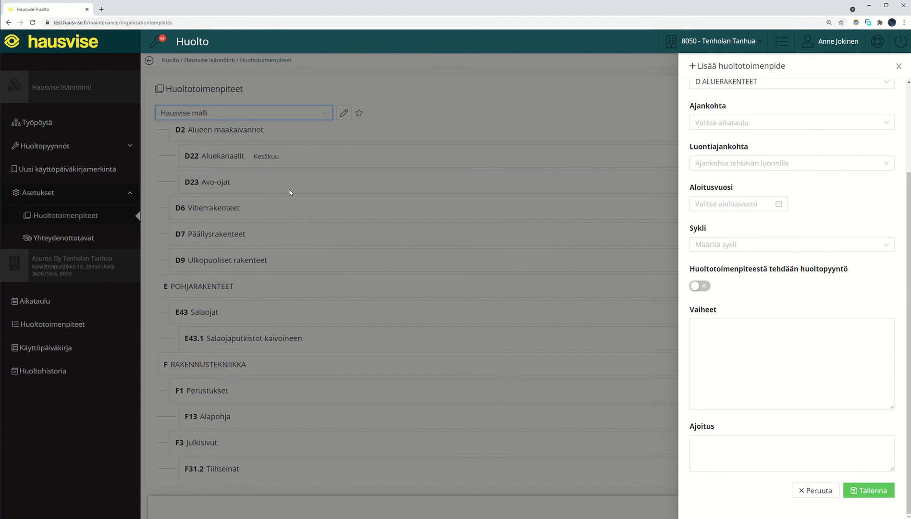
left_click(898, 67)
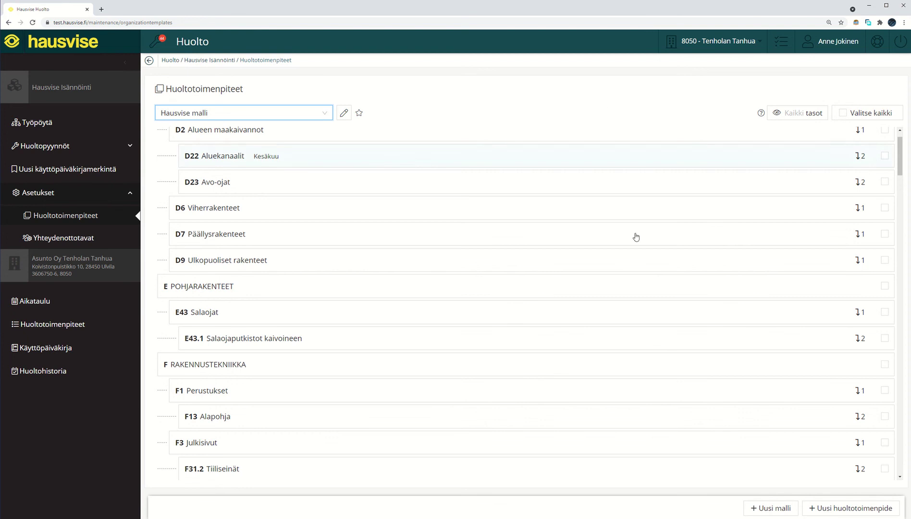
- Limit the template's displayed hierarchy to the main level (0 päätaso) and expand it to 1 alataso
scroll(630, 259, "up", 1)
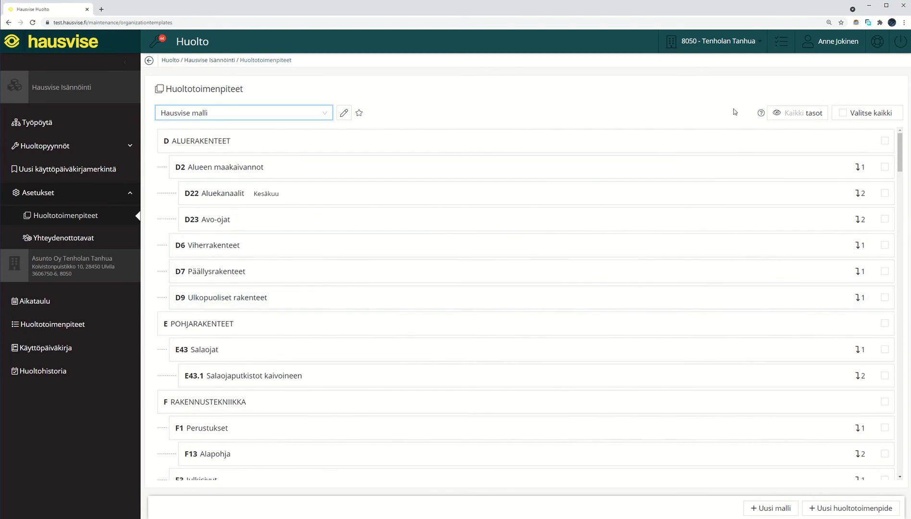
left_click(795, 113)
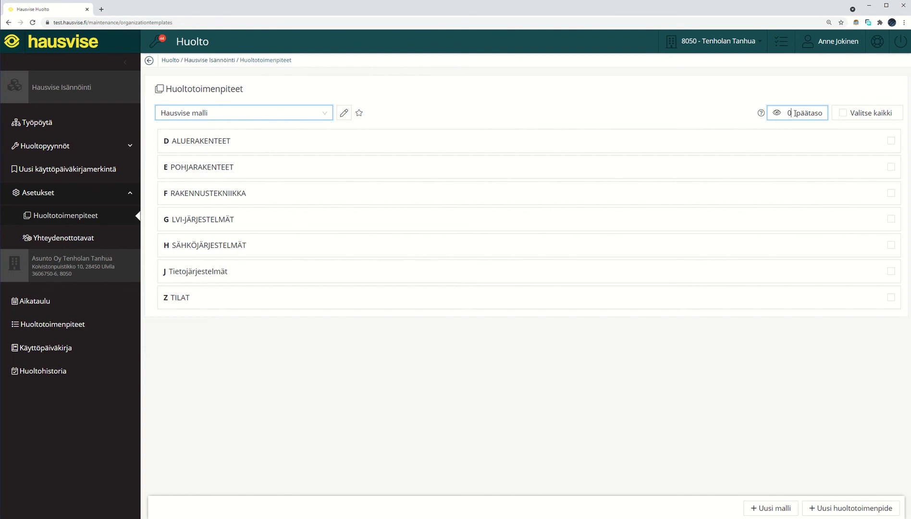
left_click(794, 113)
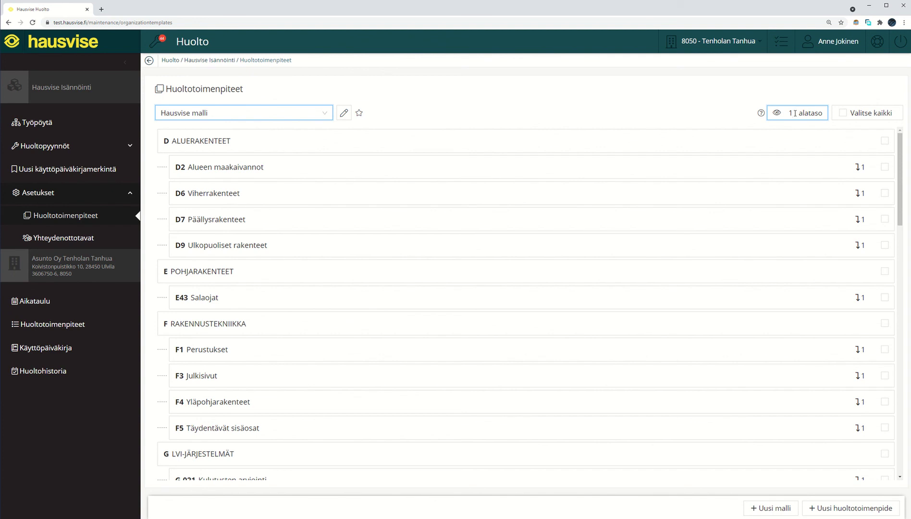
left_click_drag(794, 113, 787, 116)
key("alt+Tab")
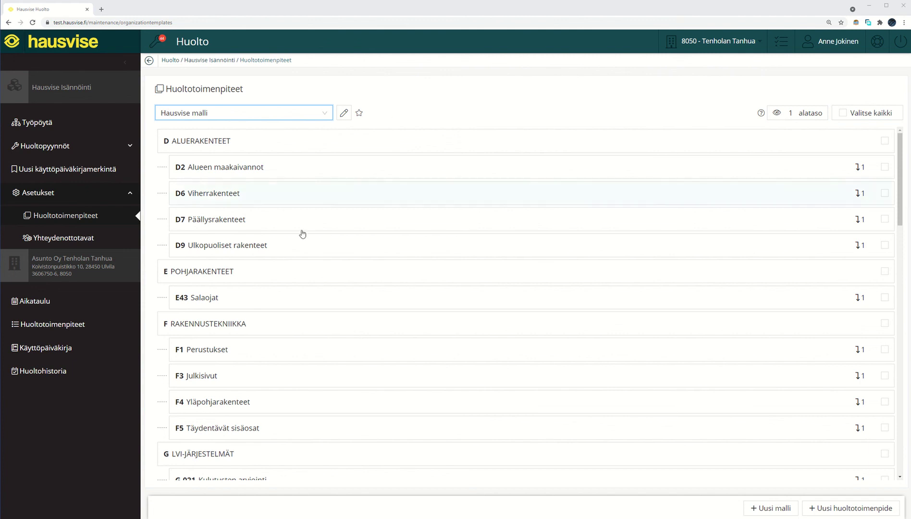
left_click(465, 104)
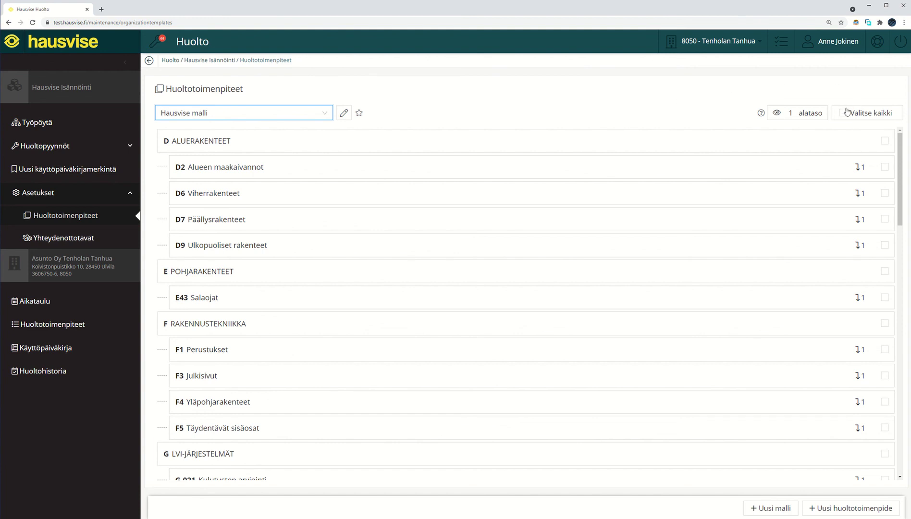
- Select all tasks in the Hausvise malli template and start copying them with Taloyhtiöt as the target type
left_click(844, 114)
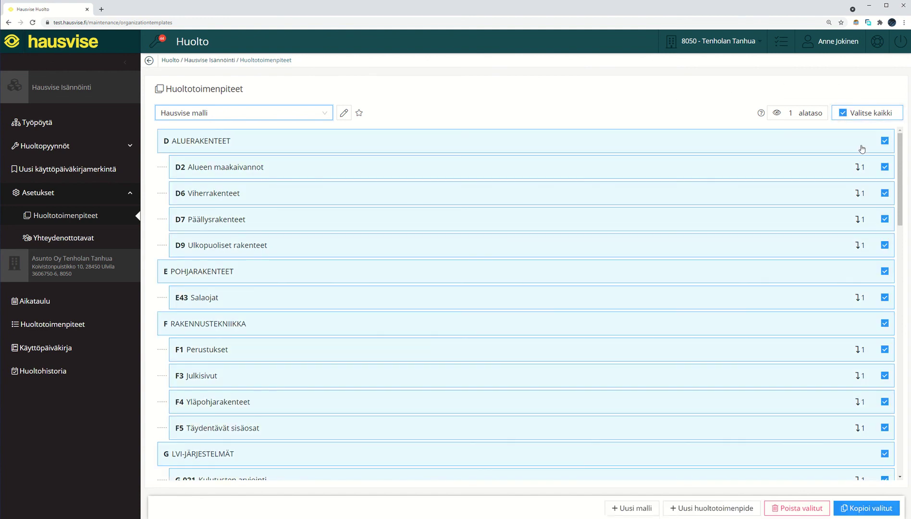
left_click(875, 510)
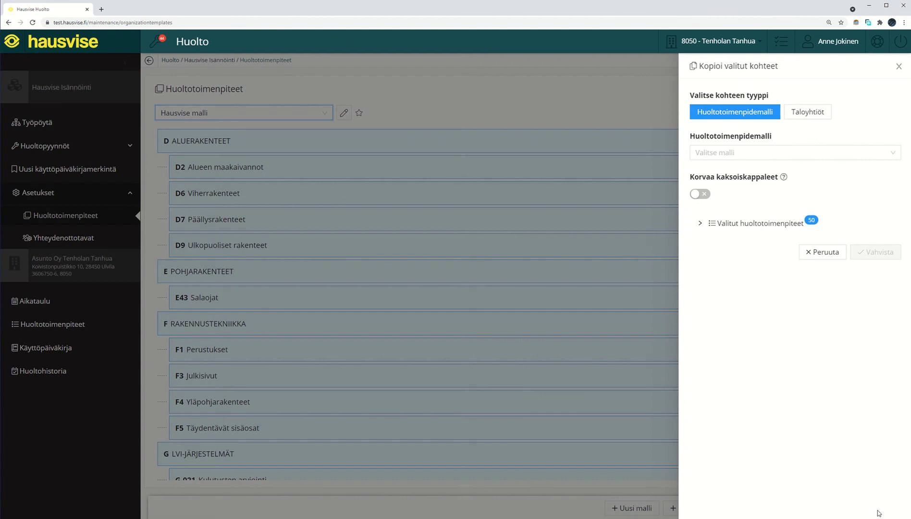
left_click(815, 116)
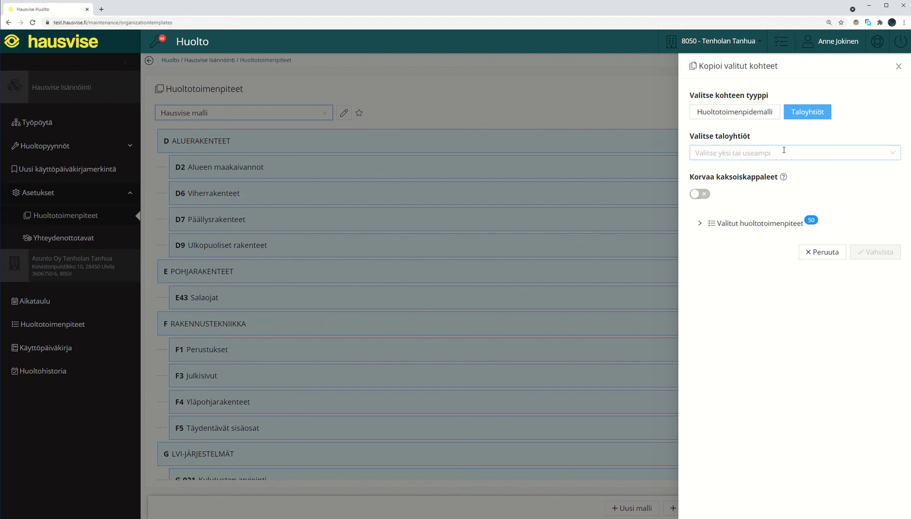
left_click_drag(690, 137, 769, 138)
left_click(771, 136)
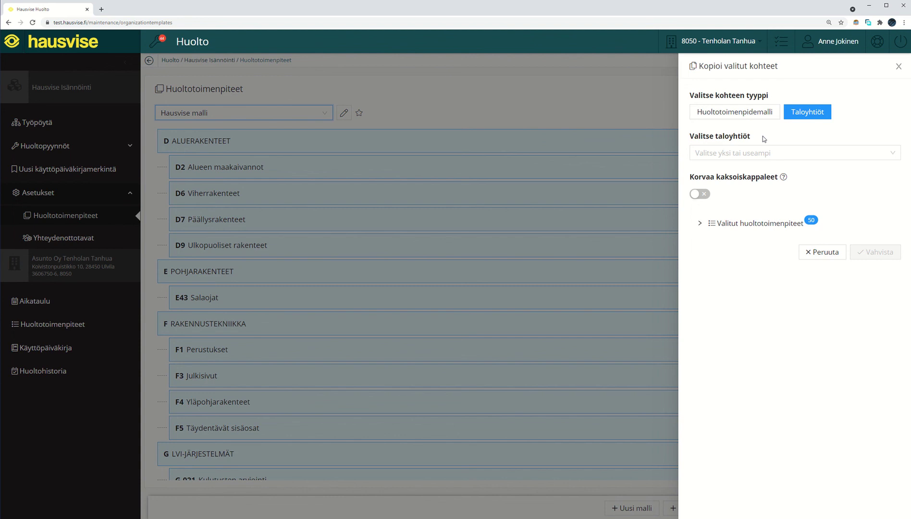
- Choose Kaikki taloyhtiöt as the copy target and remove that choice again
left_click(771, 152)
left_click(776, 153)
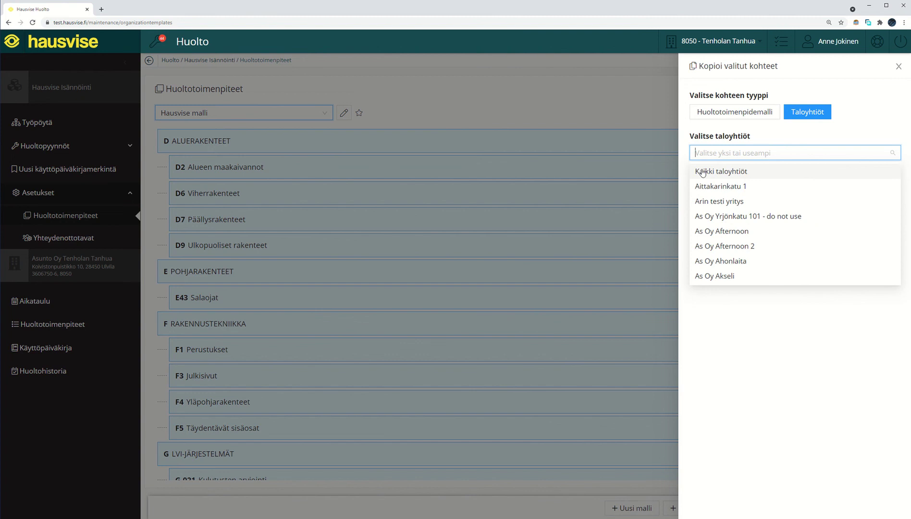
left_click(750, 172)
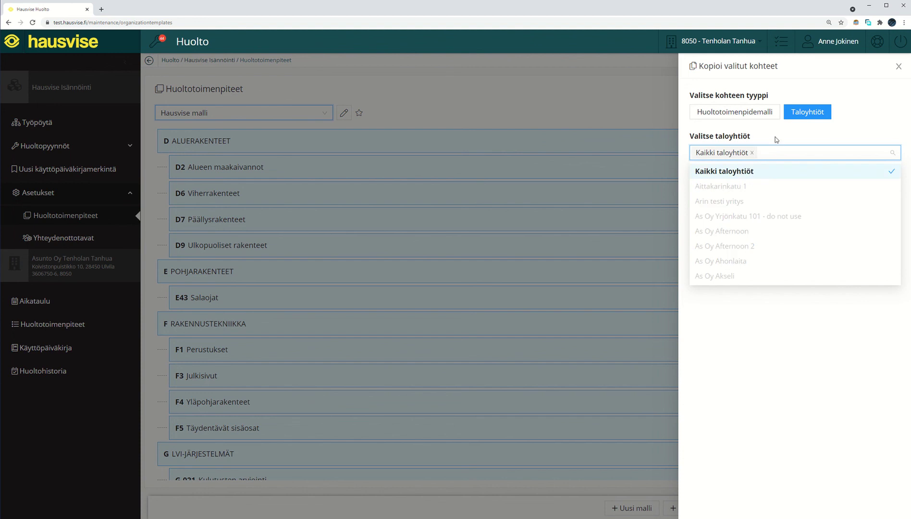
left_click(752, 153)
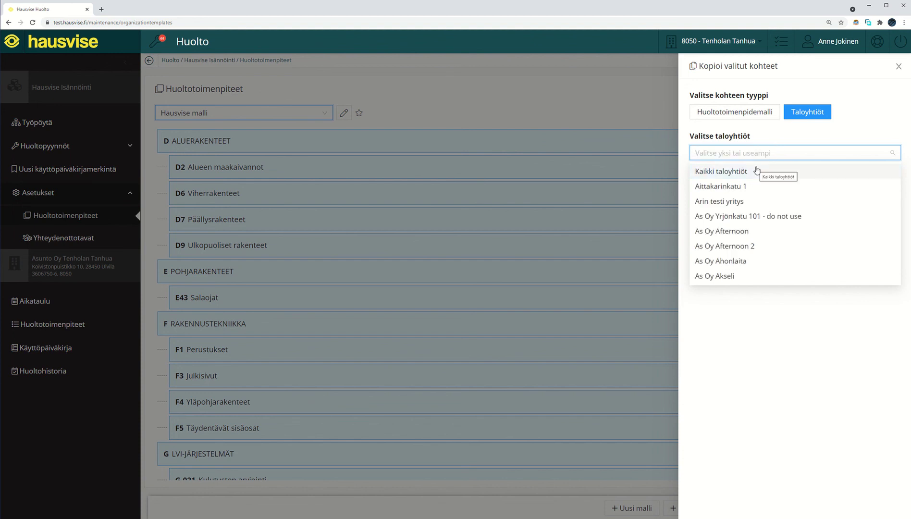
- Search the housing companies for tenho, choose Asunto Oy Tenholan Rinne as the copy target and confirm the copying
type("tenho")
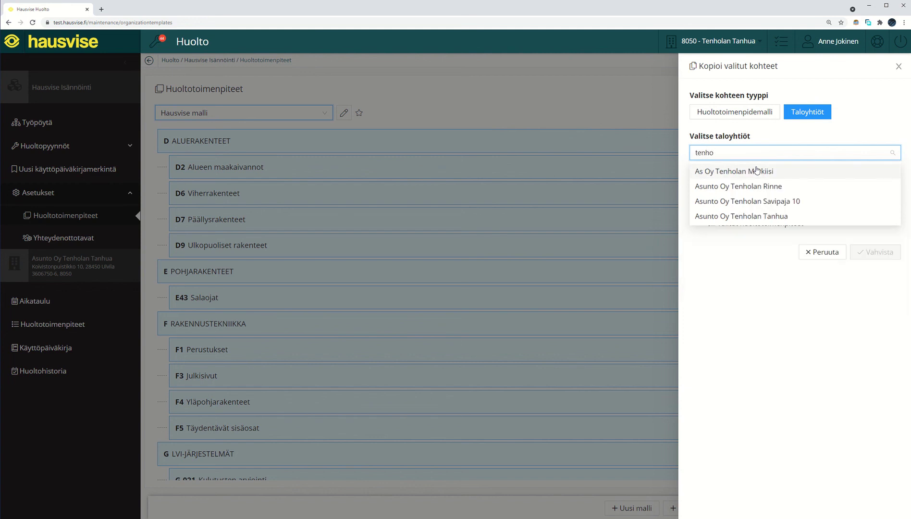
left_click(787, 187)
left_click(870, 141)
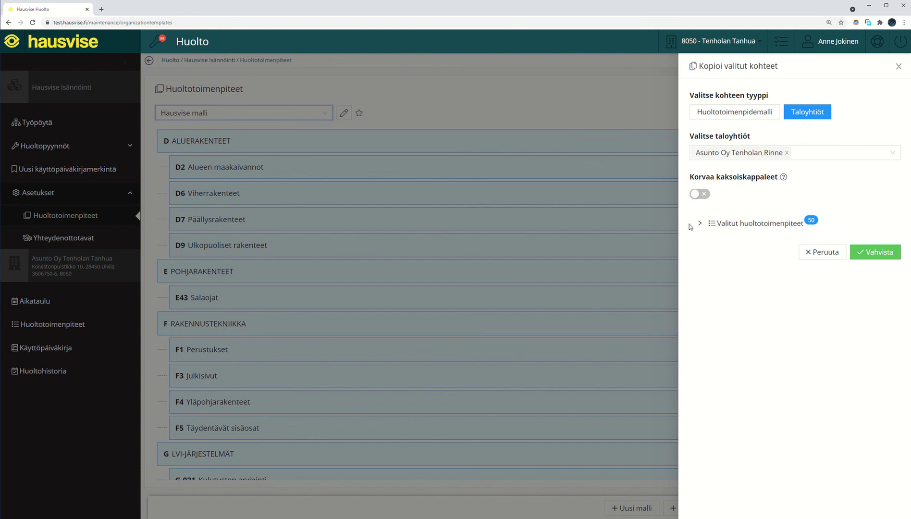
left_click(879, 256)
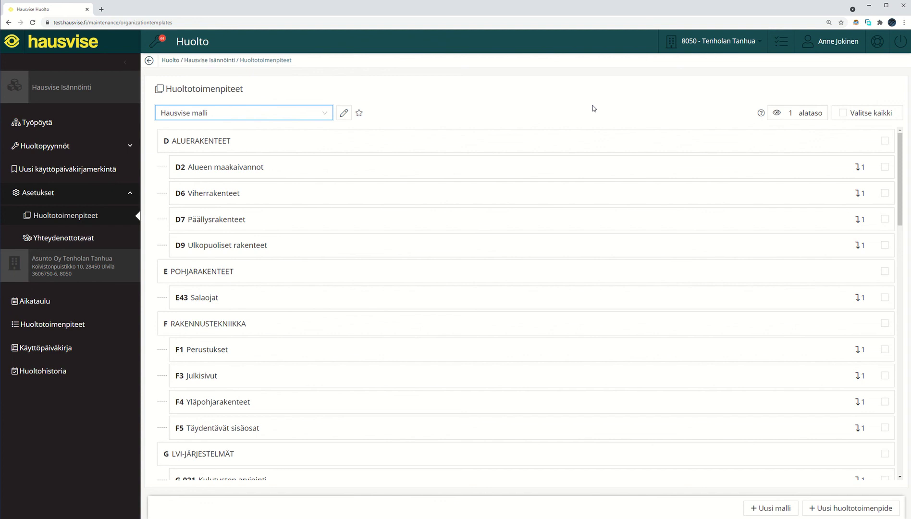
- Examine the D2 Alueen maakaivannot task's service request option and its creation time (Luontiajankohta)
left_click(567, 168)
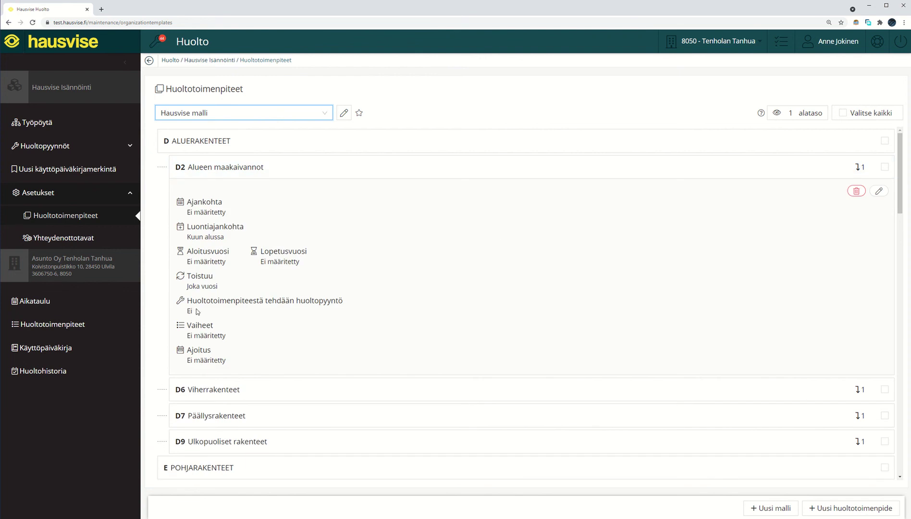
left_click_drag(187, 301, 354, 305)
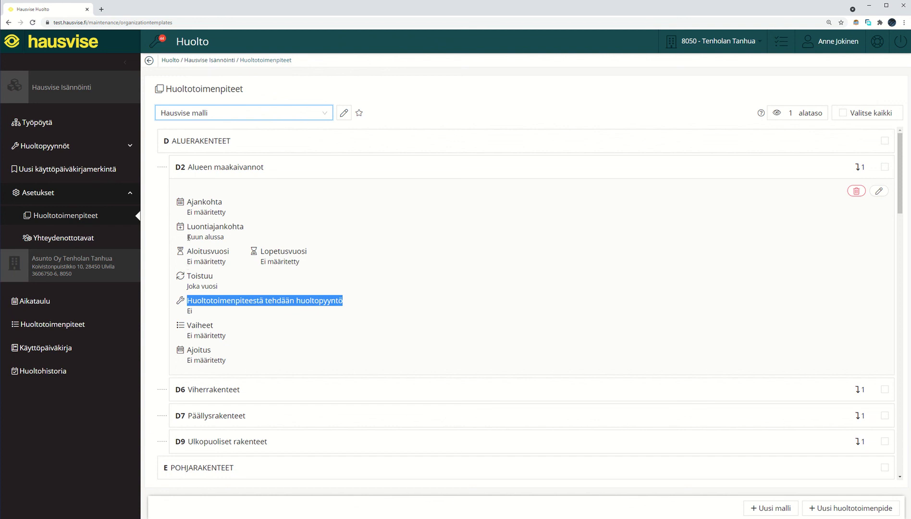
left_click_drag(188, 237, 226, 240)
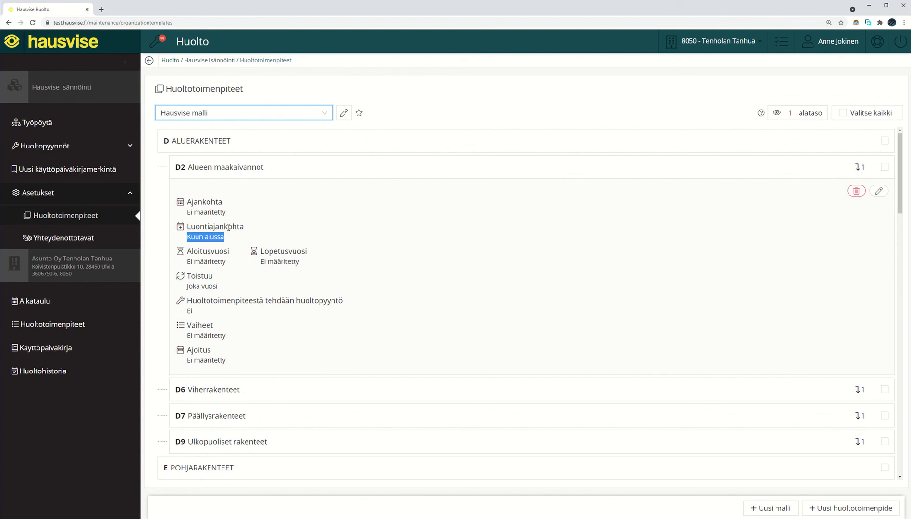
- Open the D7 Päällysrakenteet entry dated 02.04.2021 in the service request list and read its task description
left_click(62, 148)
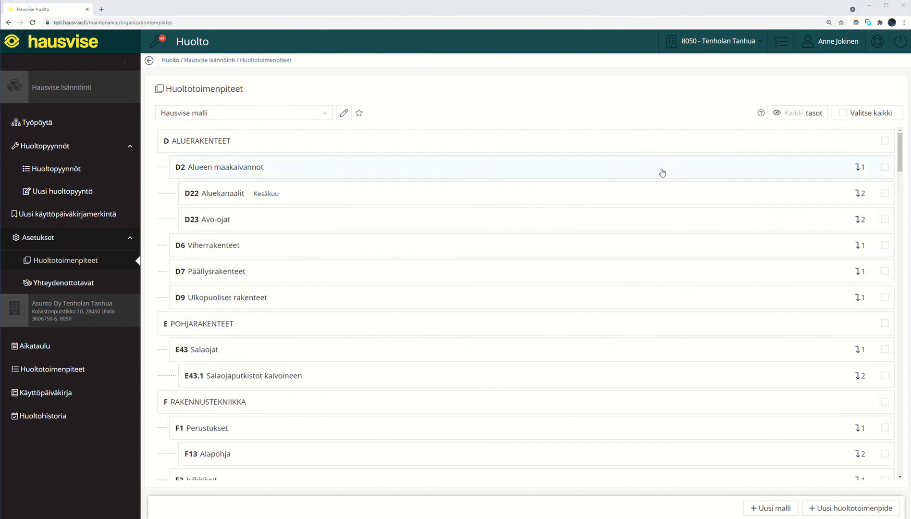
left_click(69, 171)
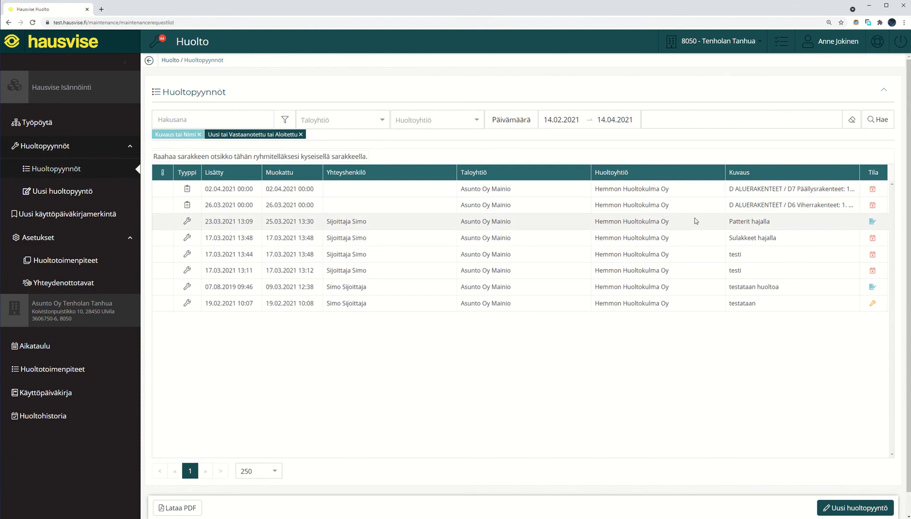
double_click(777, 188)
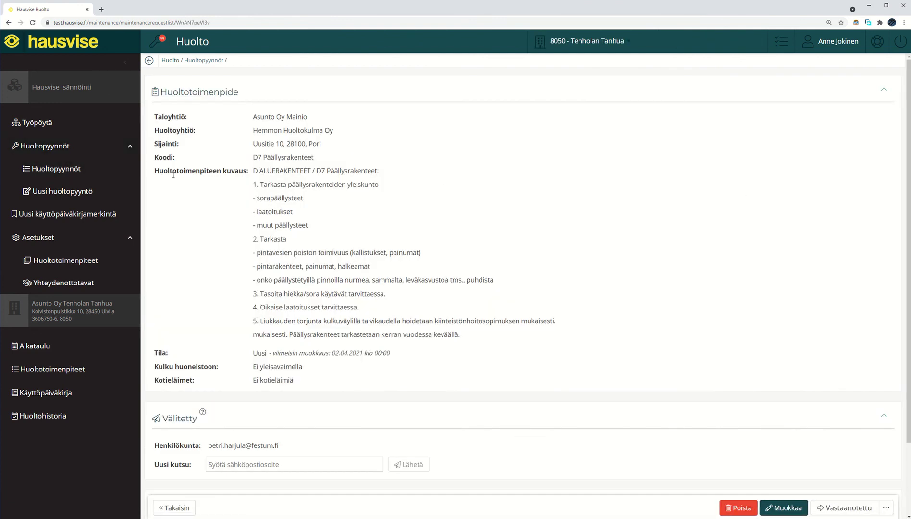
left_click_drag(156, 171, 488, 337)
left_click(257, 180)
left_click(539, 360)
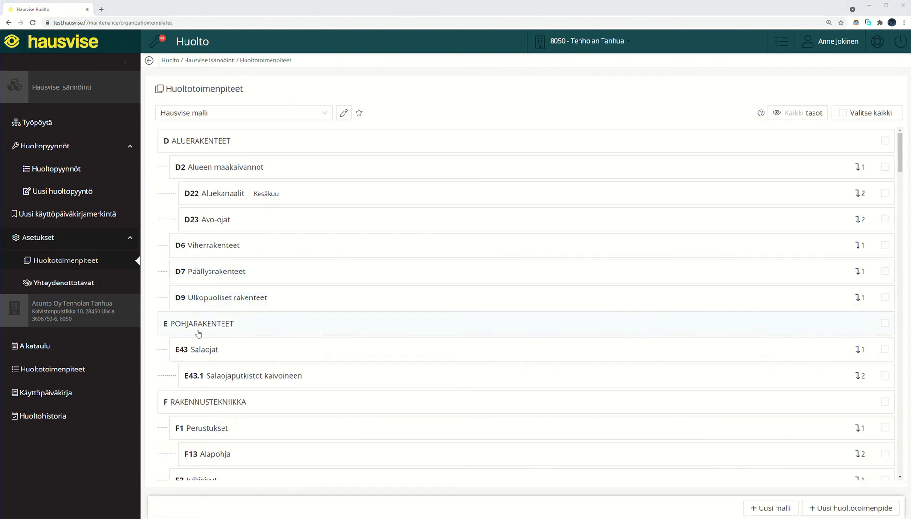
- Copy D ALUERAKENTEET from the Hausvise malli template into the maintenance tasks of Asunto Oy Tenholan Tanhua
left_click(83, 369)
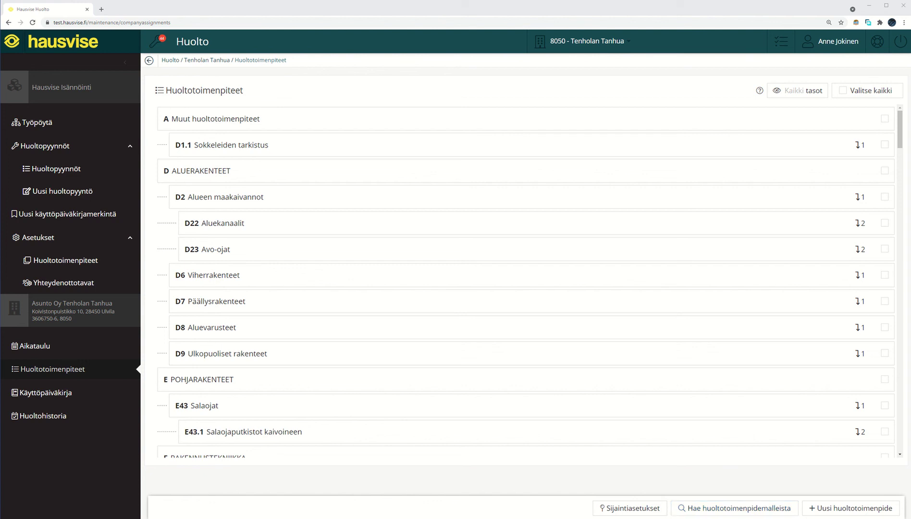
left_click(769, 509)
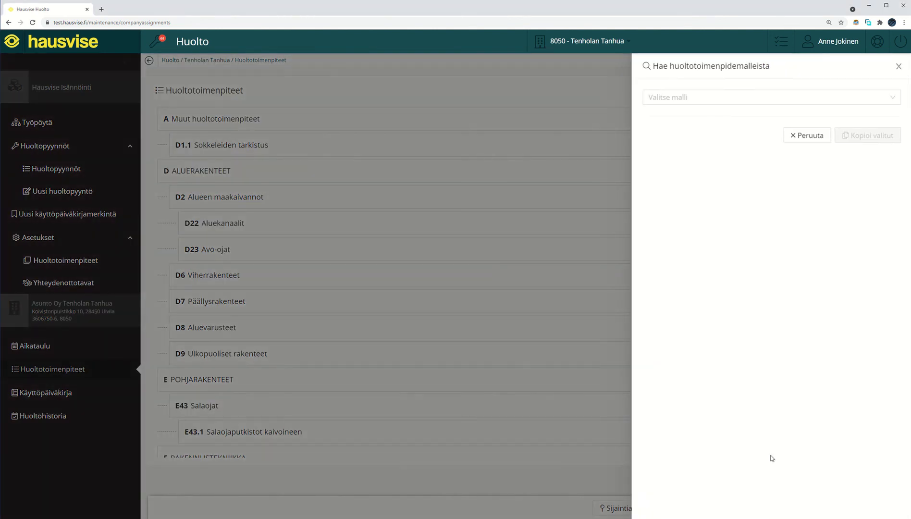
left_click(692, 97)
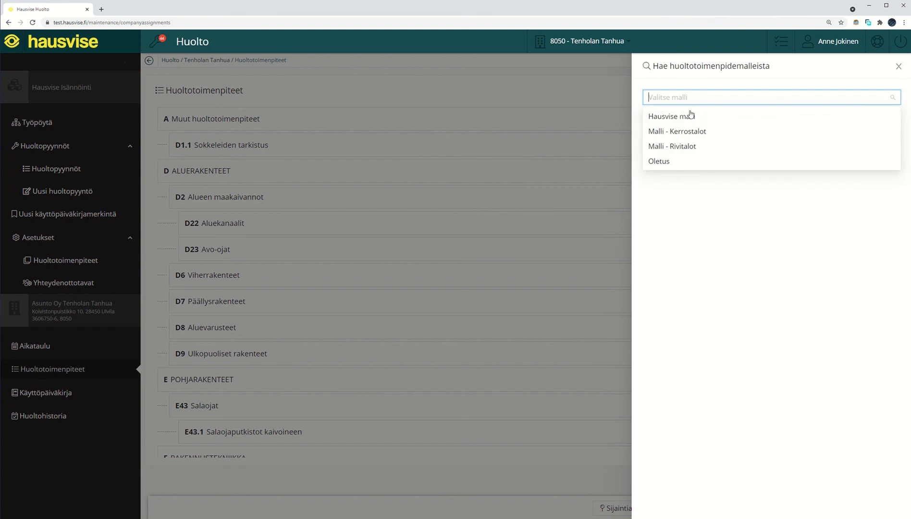
left_click(691, 117)
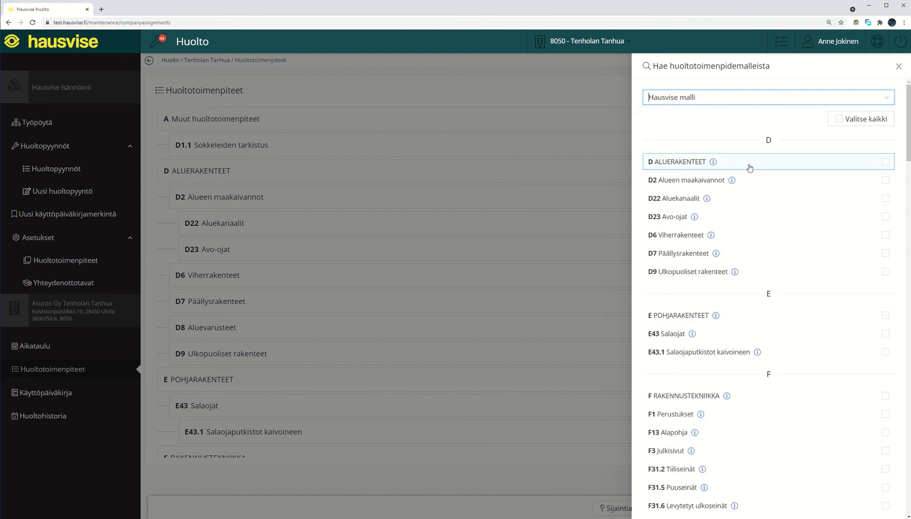
left_click(885, 161)
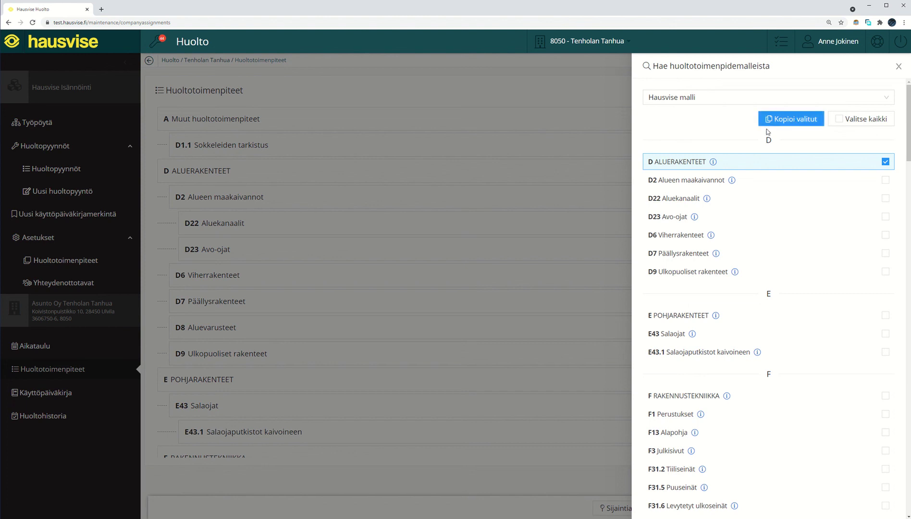
left_click(791, 122)
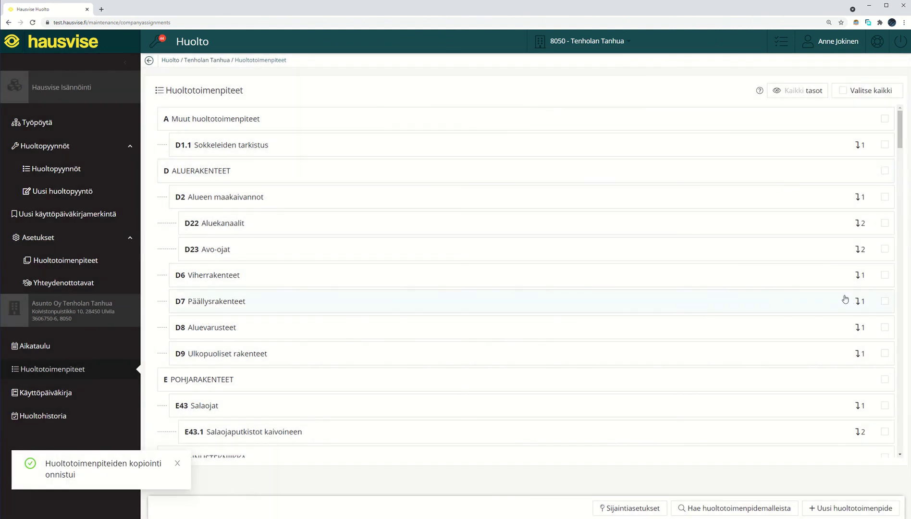
- Look over the maintenance tasks' default location settings and close them without saving
left_click(632, 512)
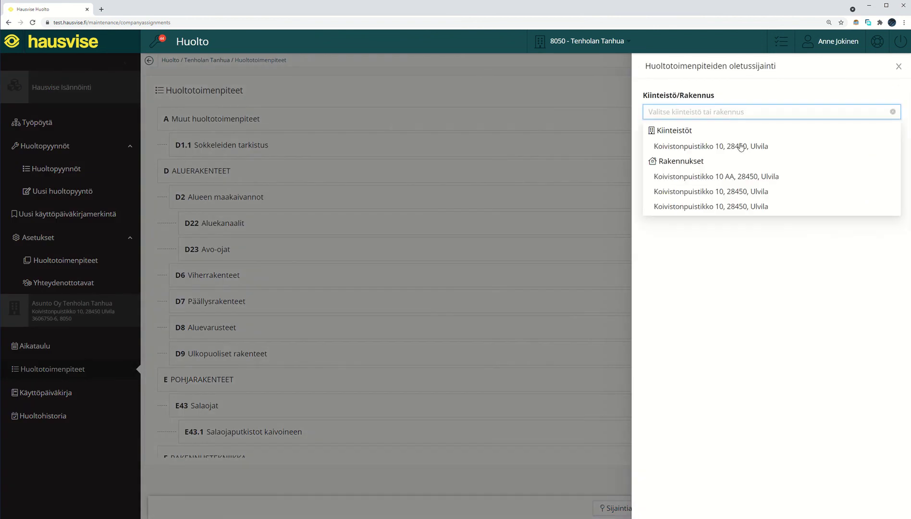
left_click(704, 271)
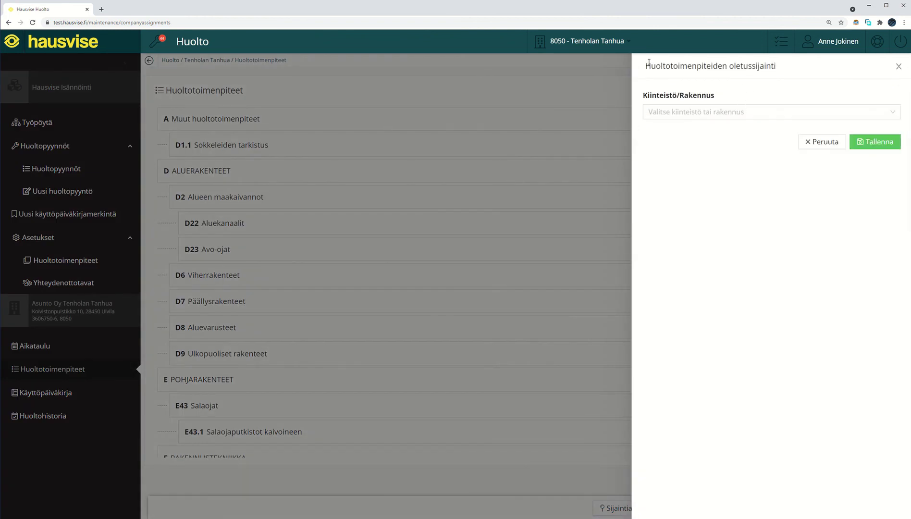
left_click_drag(645, 65, 776, 68)
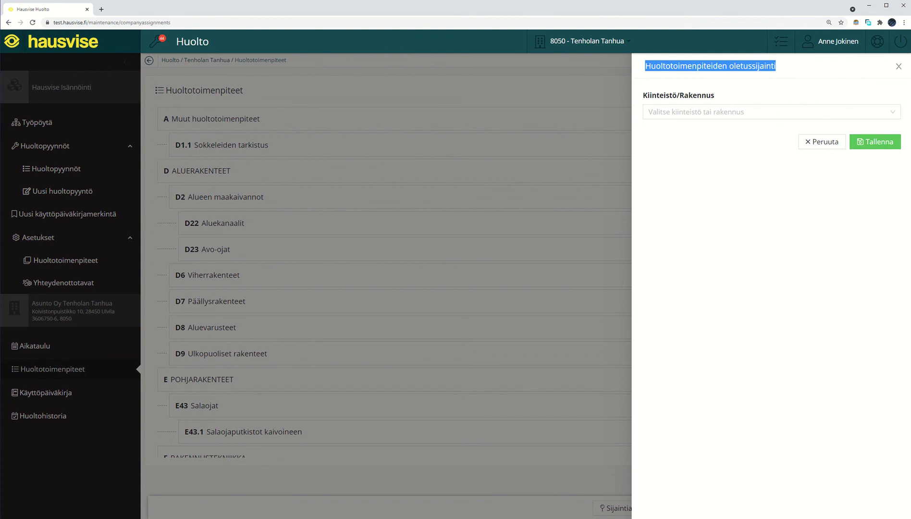
left_click(610, 481)
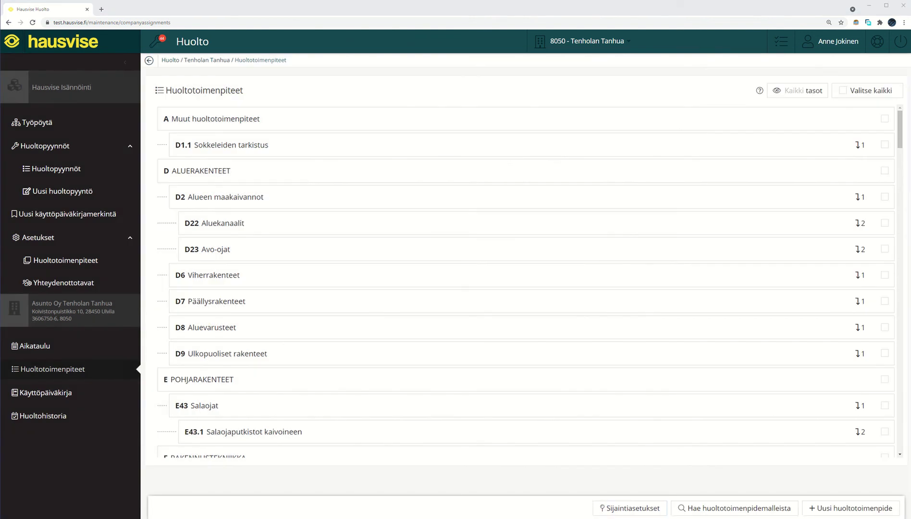
- Set the maintenance tasks' default location to the first building listed under Rakennukset and review the Sijainti and location information options
left_click(620, 507)
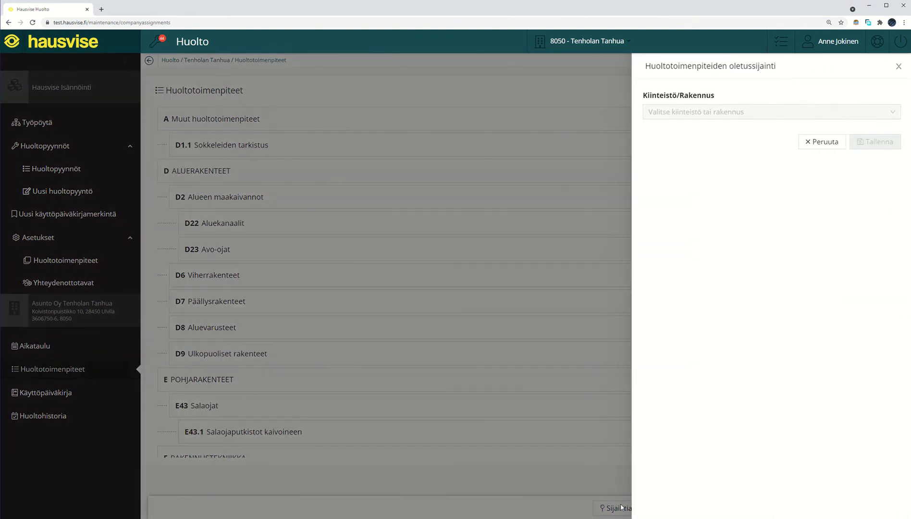
left_click(722, 110)
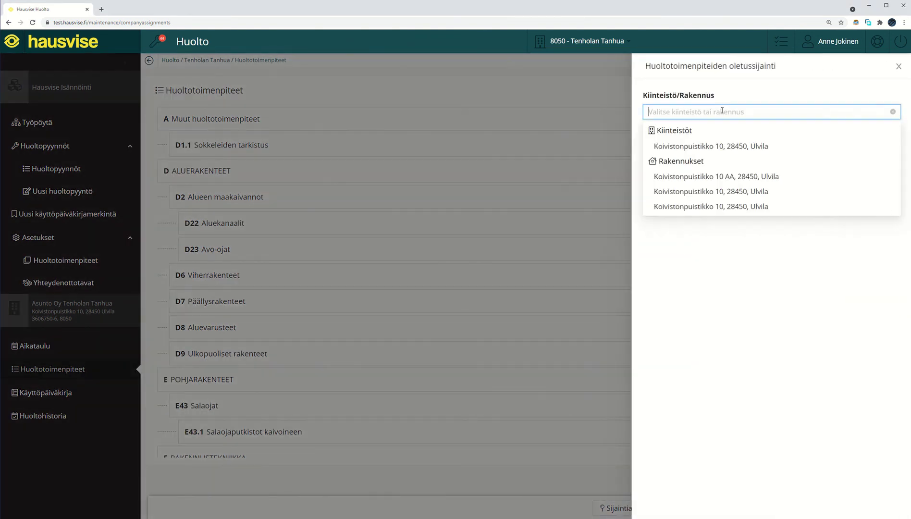
left_click(775, 176)
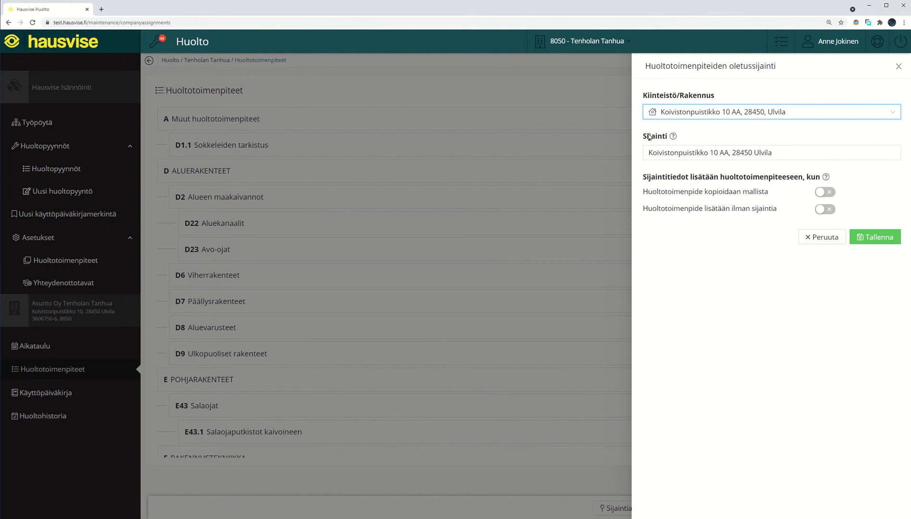
left_click_drag(645, 139, 663, 138)
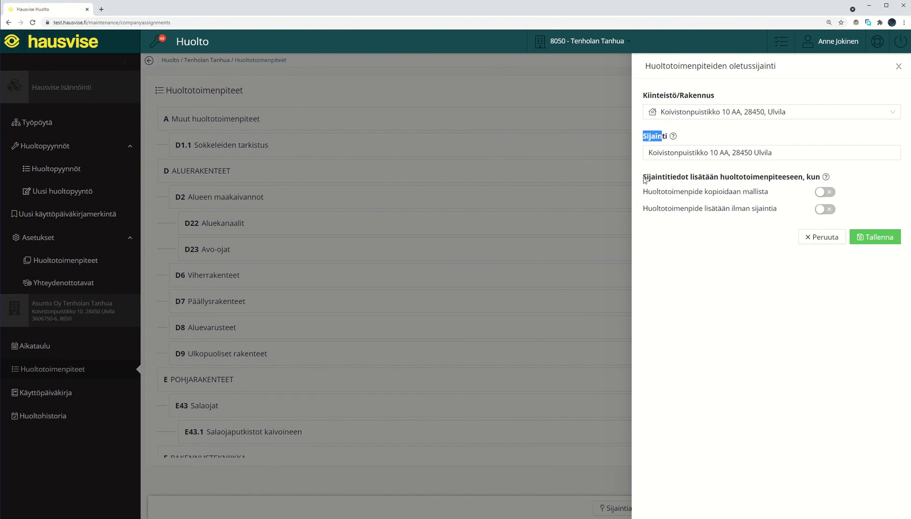
left_click_drag(644, 176, 676, 179)
left_click(676, 179)
left_click_drag(643, 180, 800, 180)
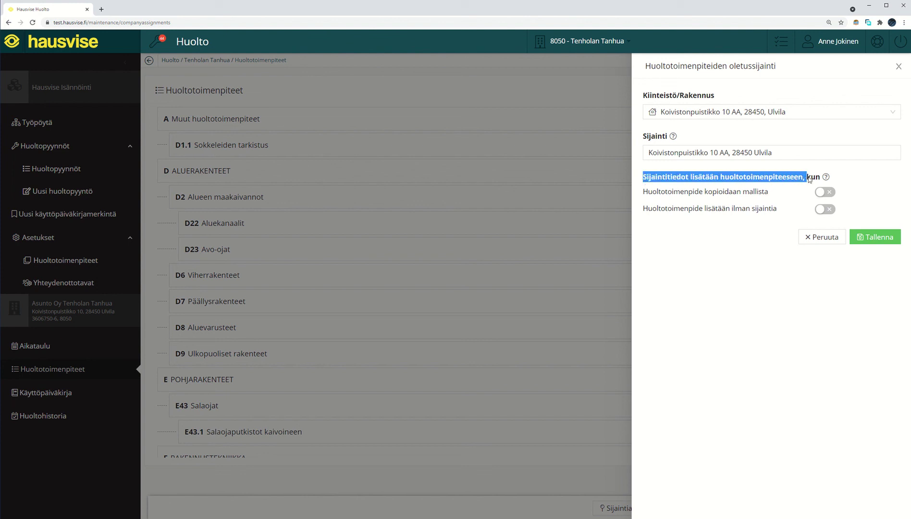
left_click(740, 234)
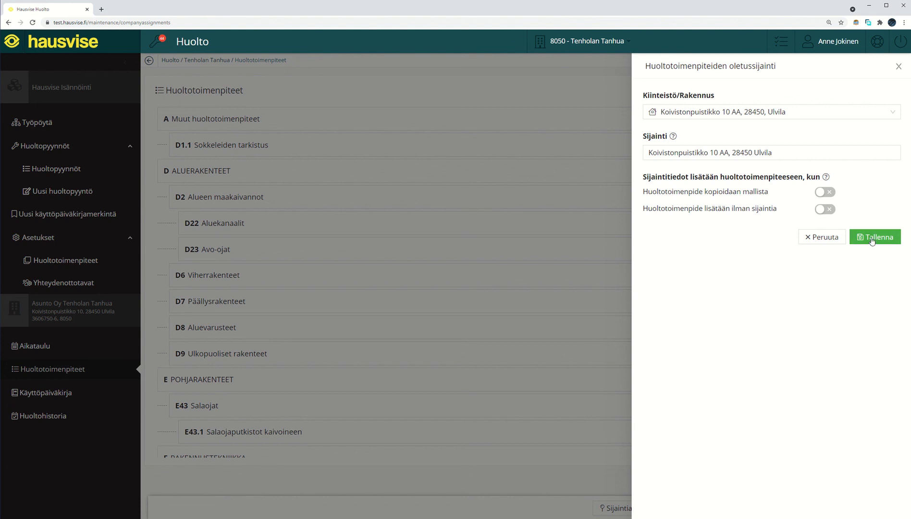
- Enable adding location information both for tasks copied from a template and for tasks added without a location, and save the settings
left_click(829, 194)
left_click(831, 210)
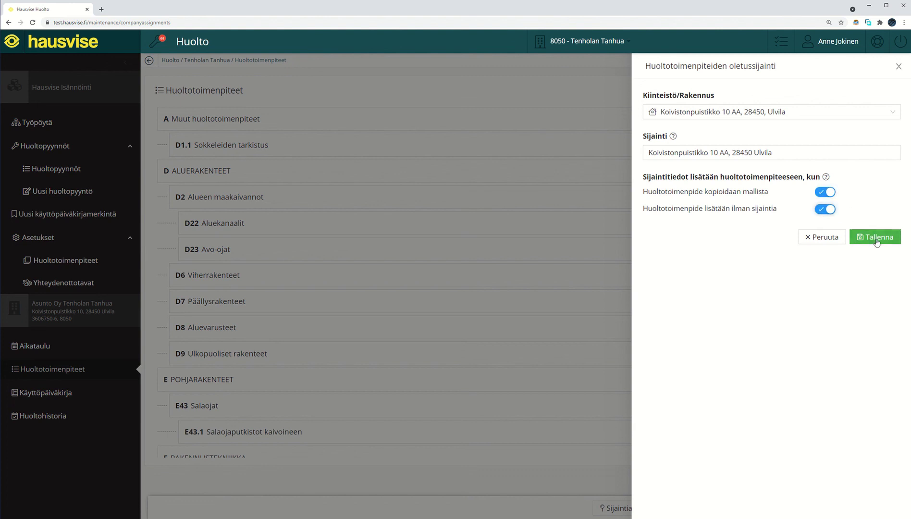
left_click(875, 237)
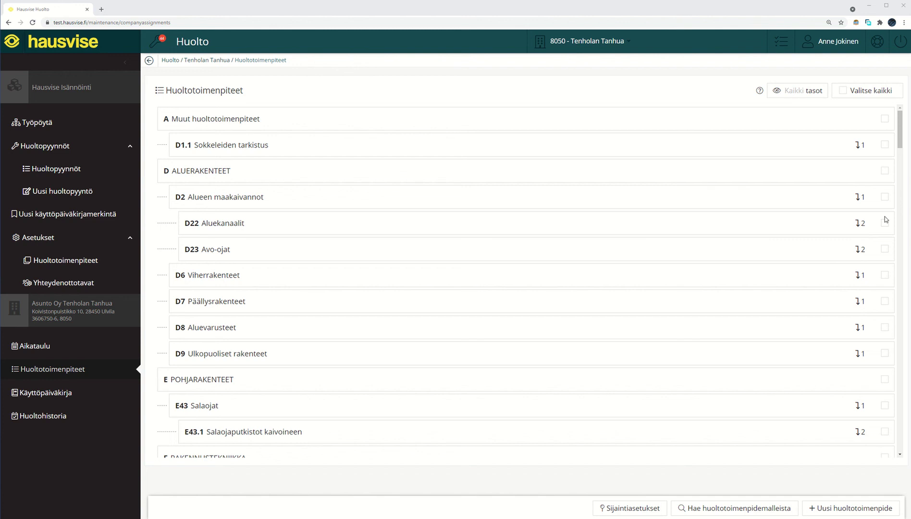
left_click(884, 354)
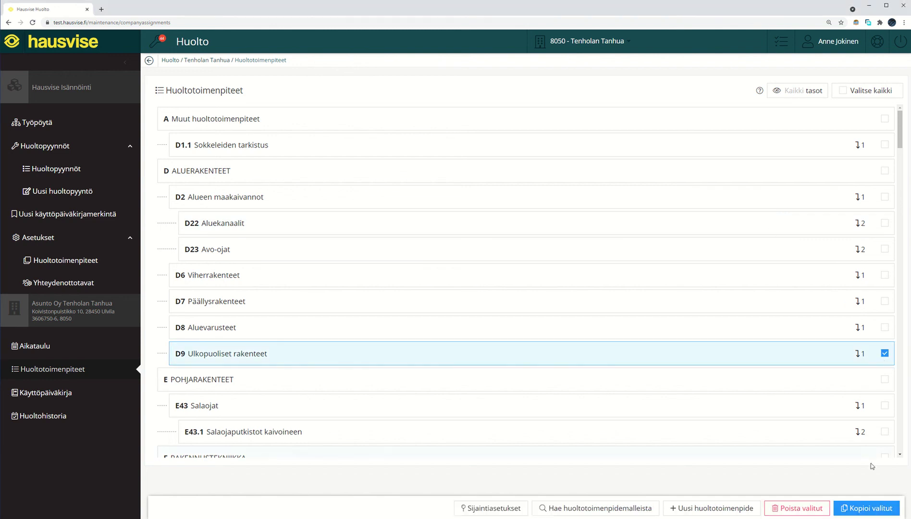
left_click(873, 509)
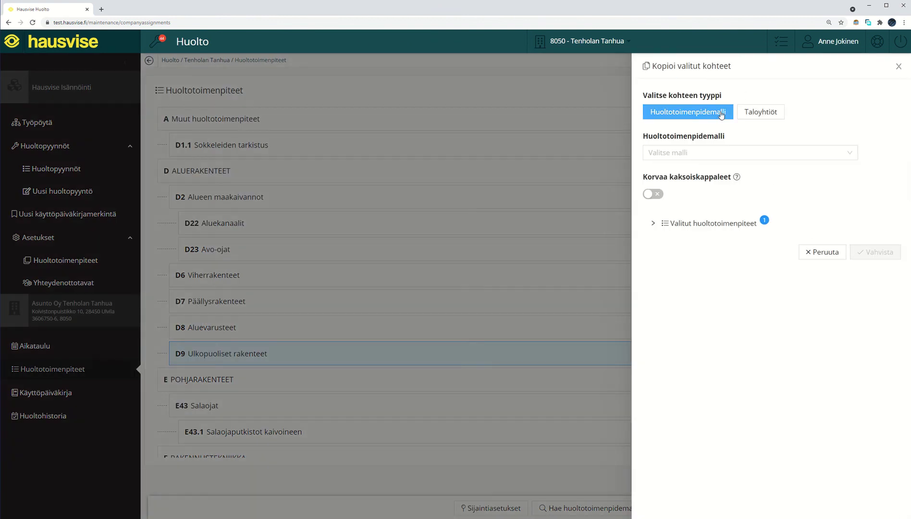
left_click(711, 153)
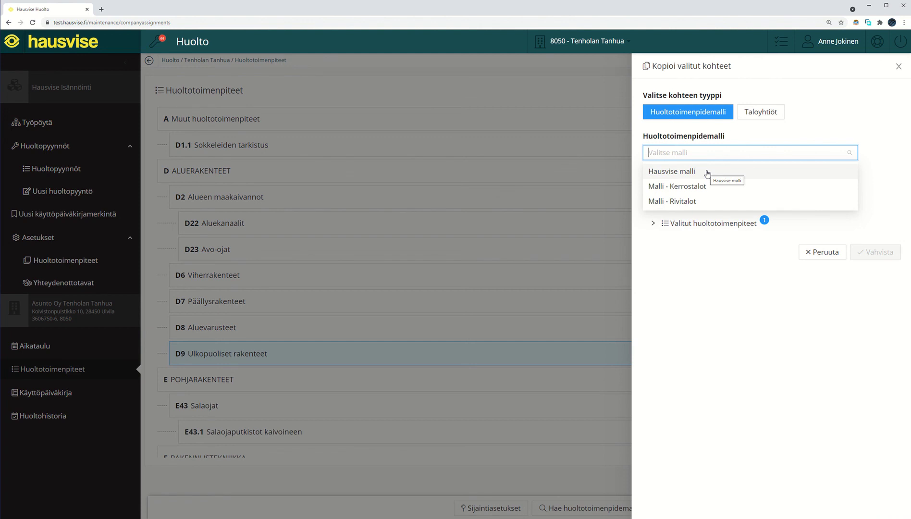
left_click(707, 173)
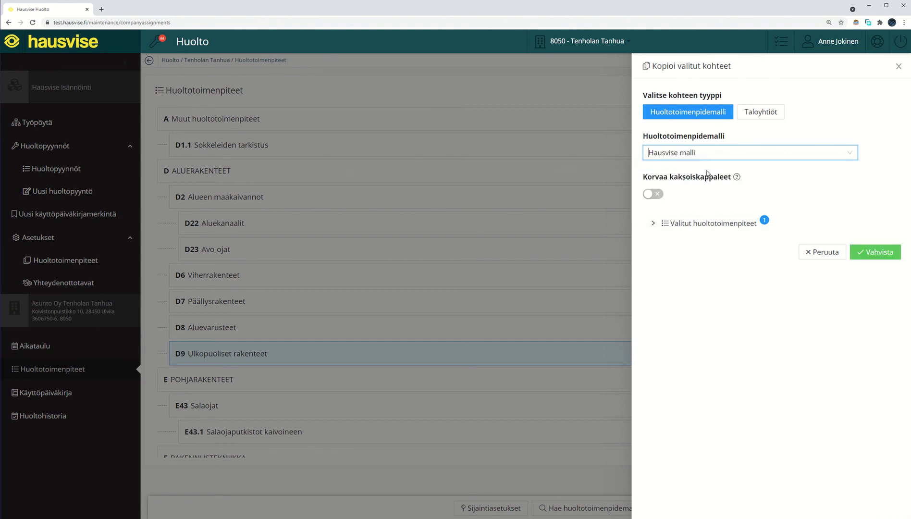
left_click(654, 223)
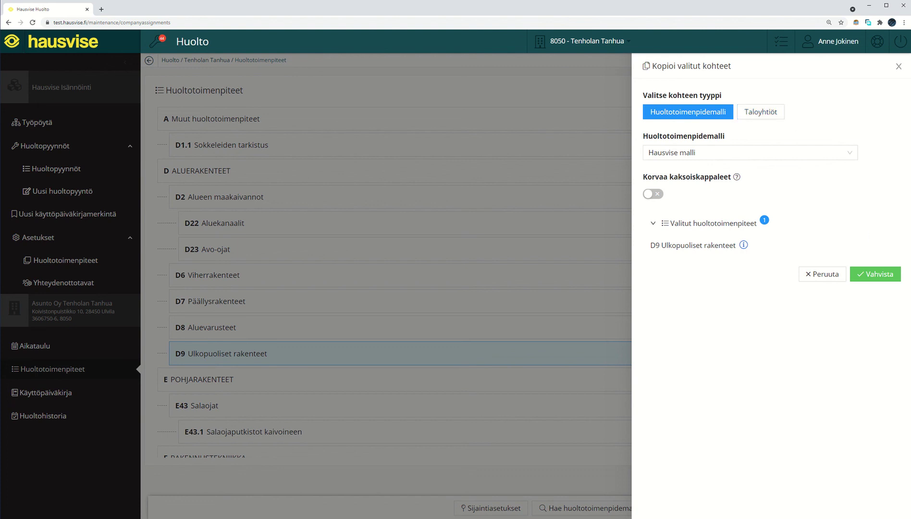
left_click(898, 66)
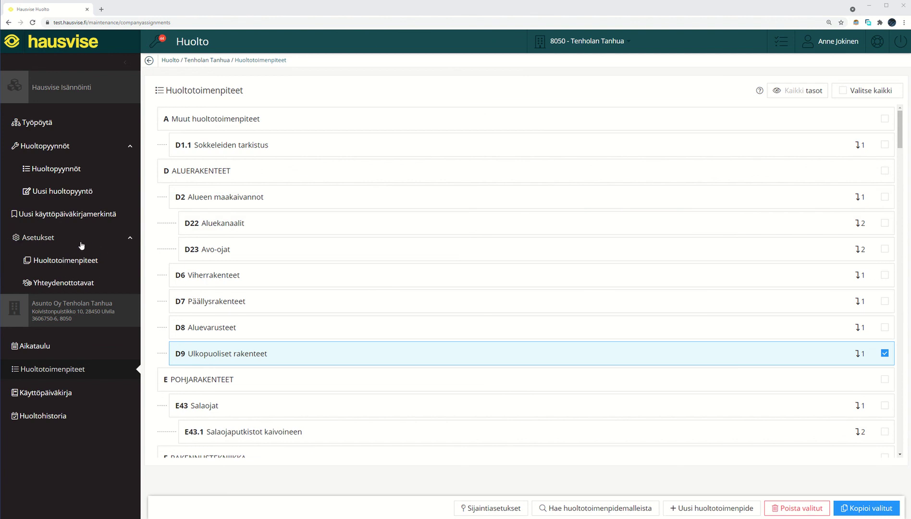
- Go to the organisation's own maintenance task templates and select all tasks in the Hausvise malli template
left_click(103, 263)
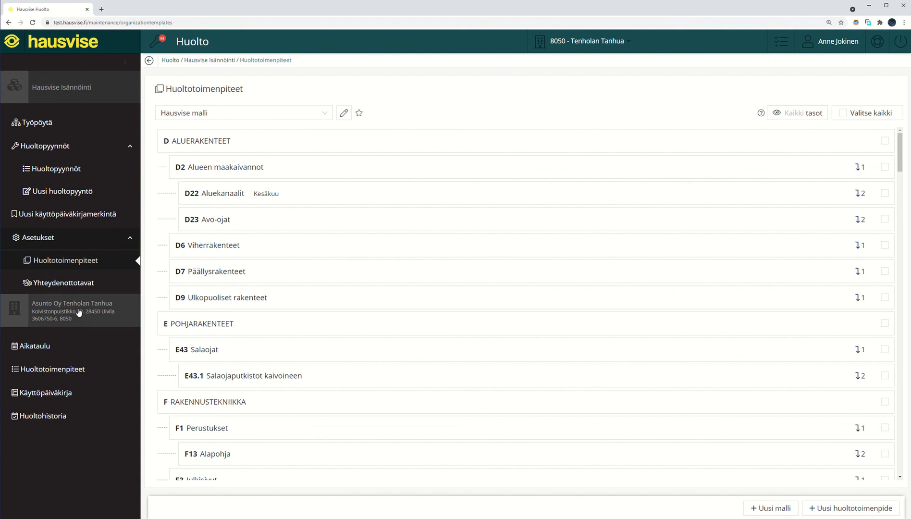
left_click(95, 374)
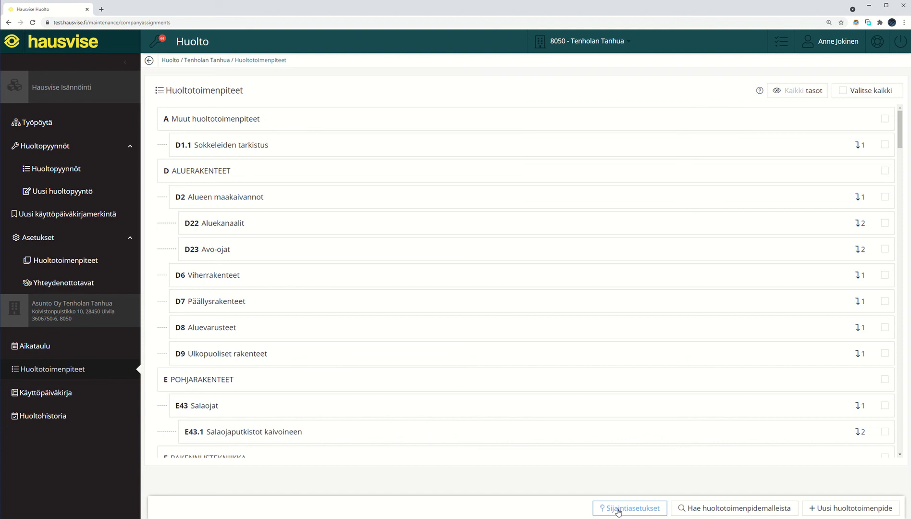
left_click(98, 261)
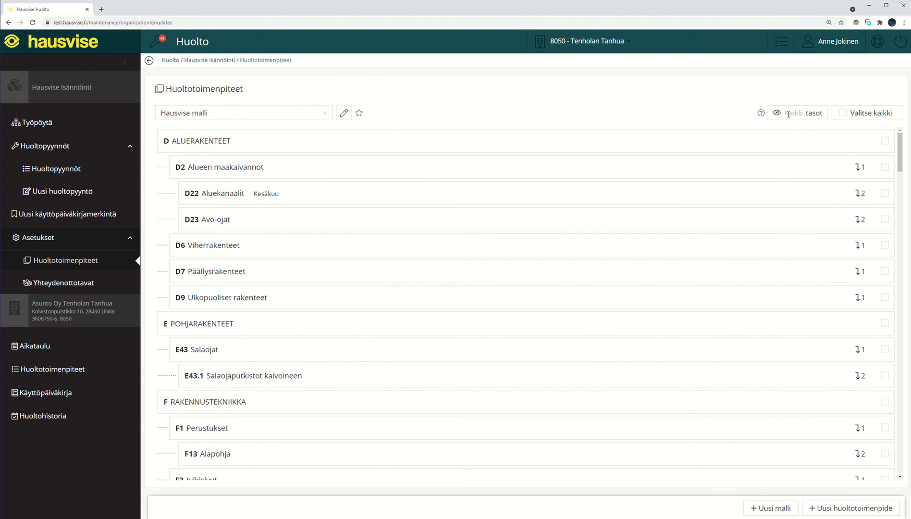
left_click(842, 113)
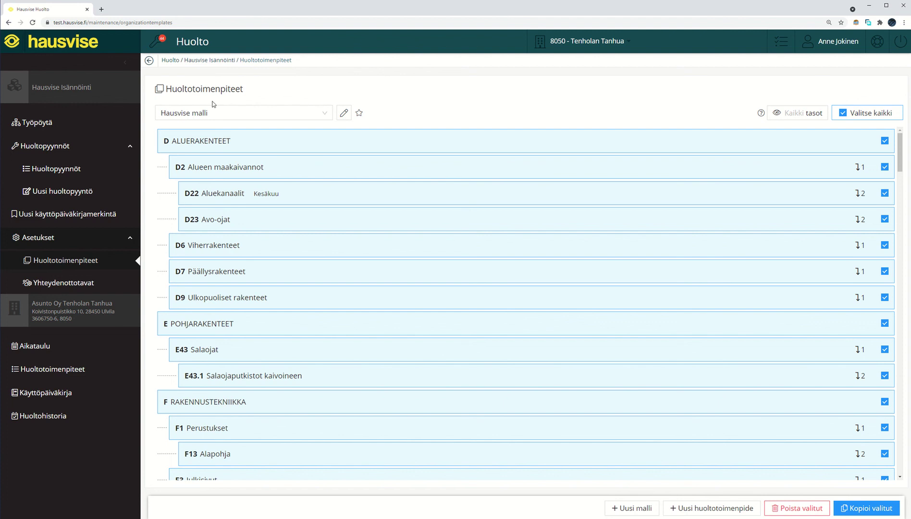
left_click(292, 95)
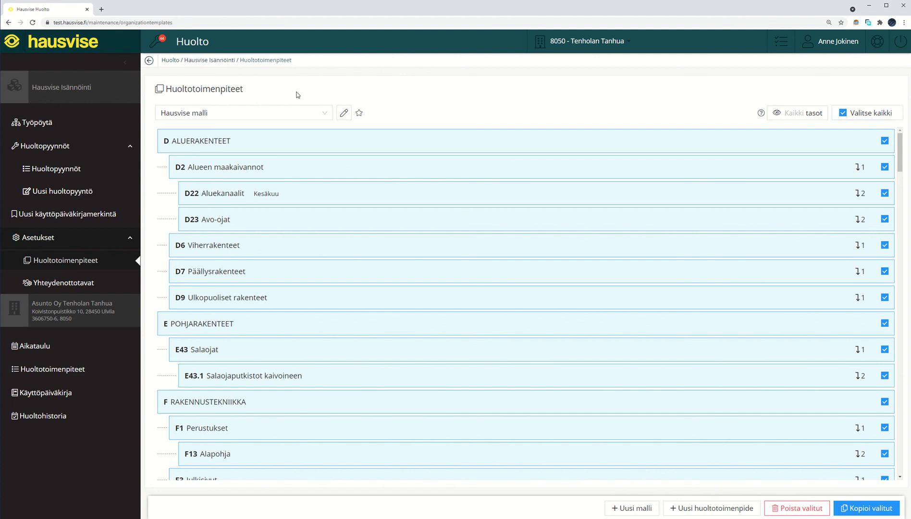